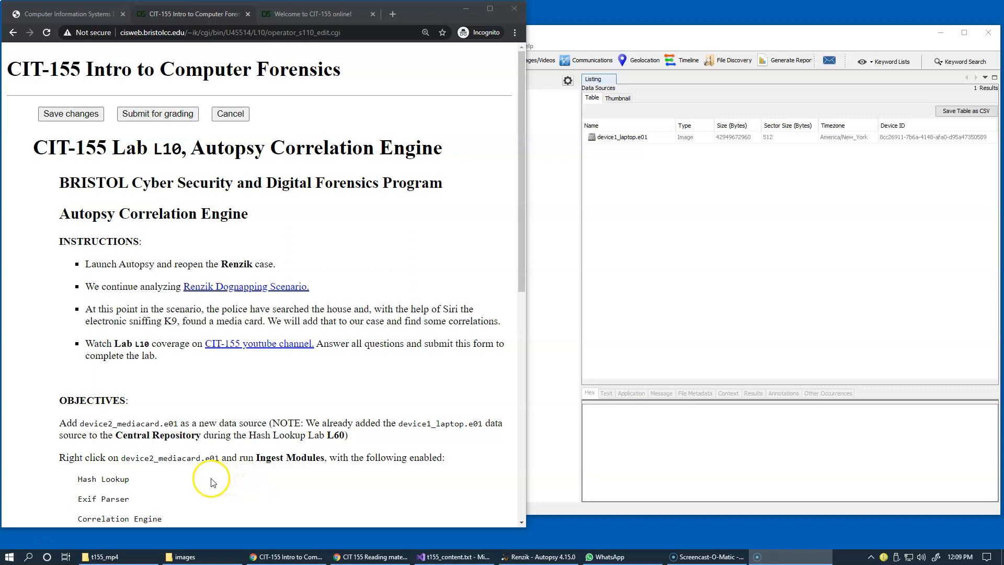
Bring the Lab L10 page in the browser forward and read its instructions and objectives.
left_click(639, 244)
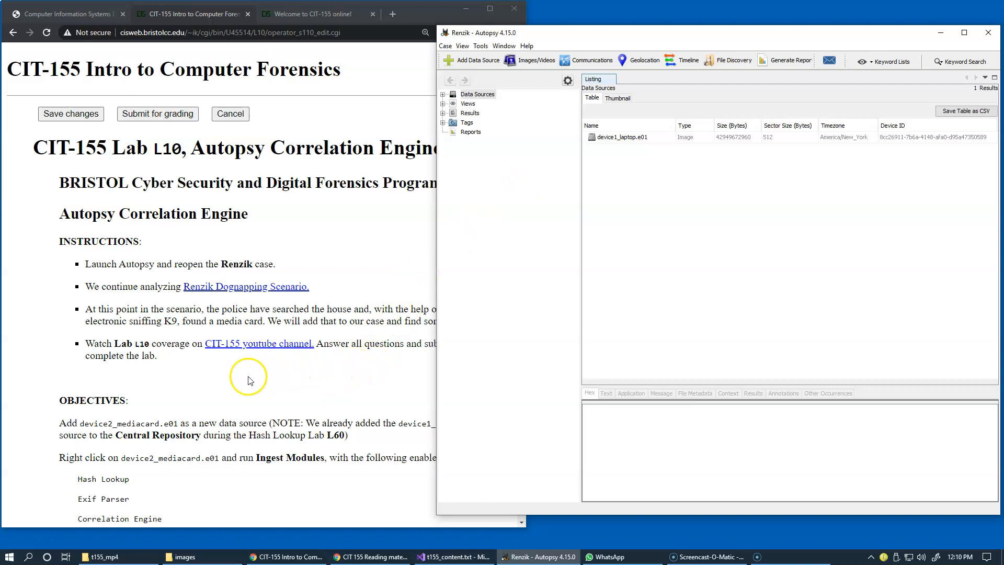
left_click(145, 338)
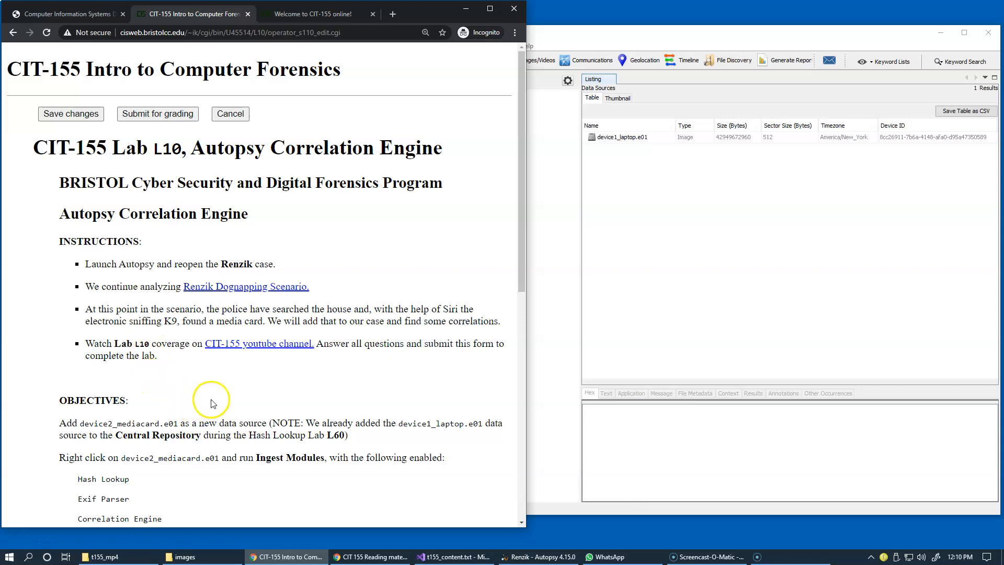
scroll(209, 400, "down", 1)
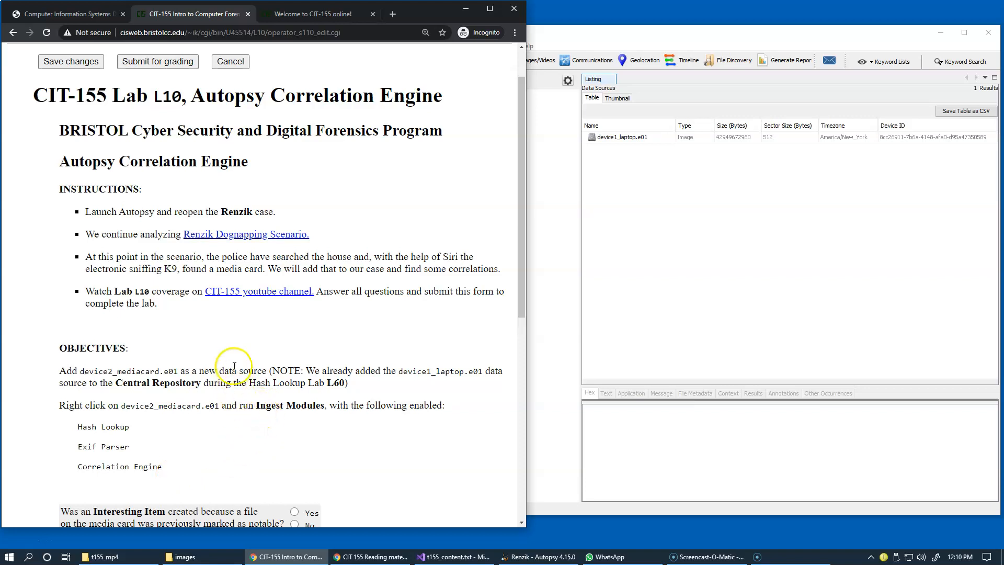
Open the course's forensic images page and find the device2_mediacard.e01 download under Autopsy Hands-on Training.
key("ctrl+Tab")
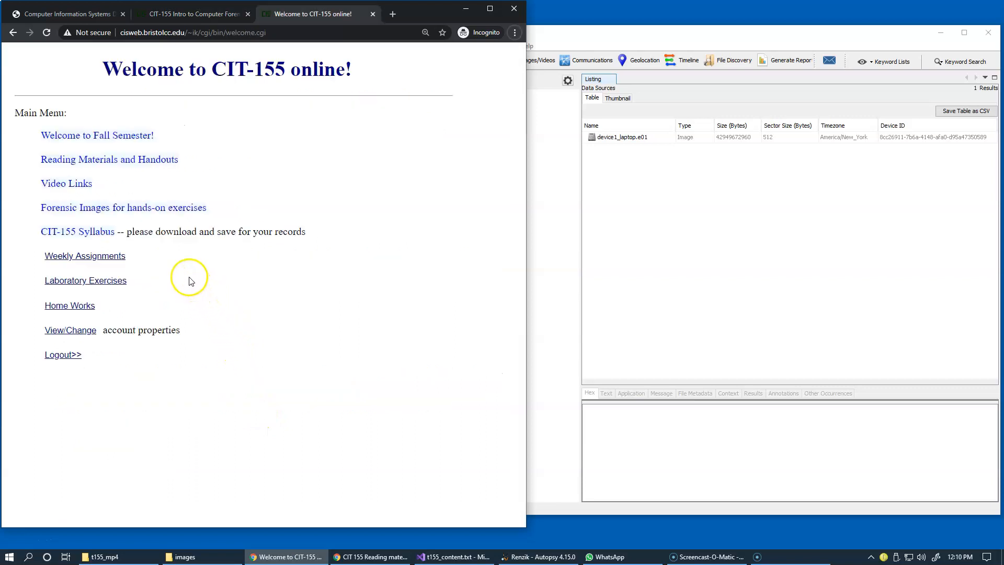
left_click(125, 212)
scroll(280, 214, "down", 3)
scroll(286, 275, "down", 3)
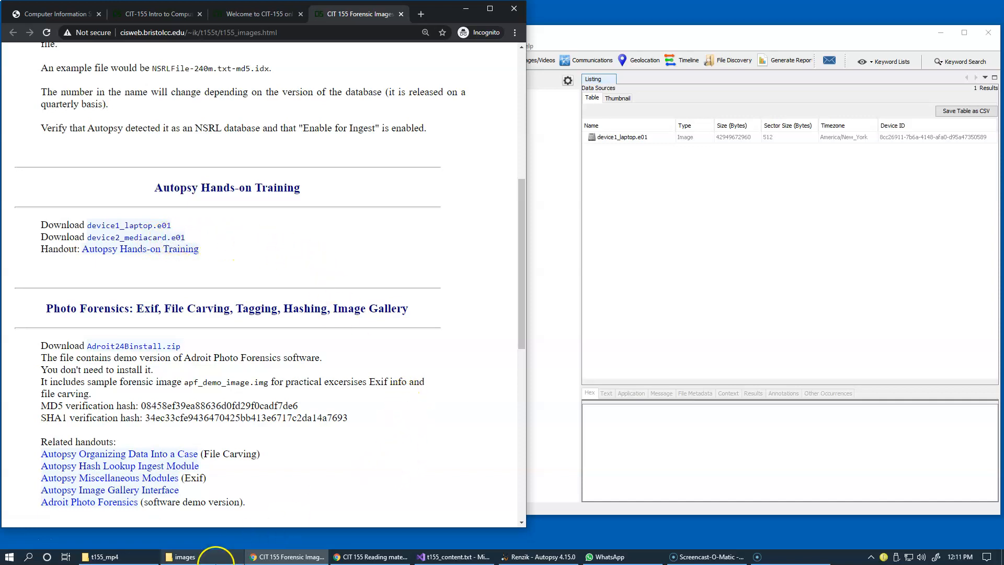
Switch to the images folder in File Explorer and locate device2_mediacard.e01 and its folder path.
left_click(215, 561)
left_click(587, 403)
left_click(708, 348)
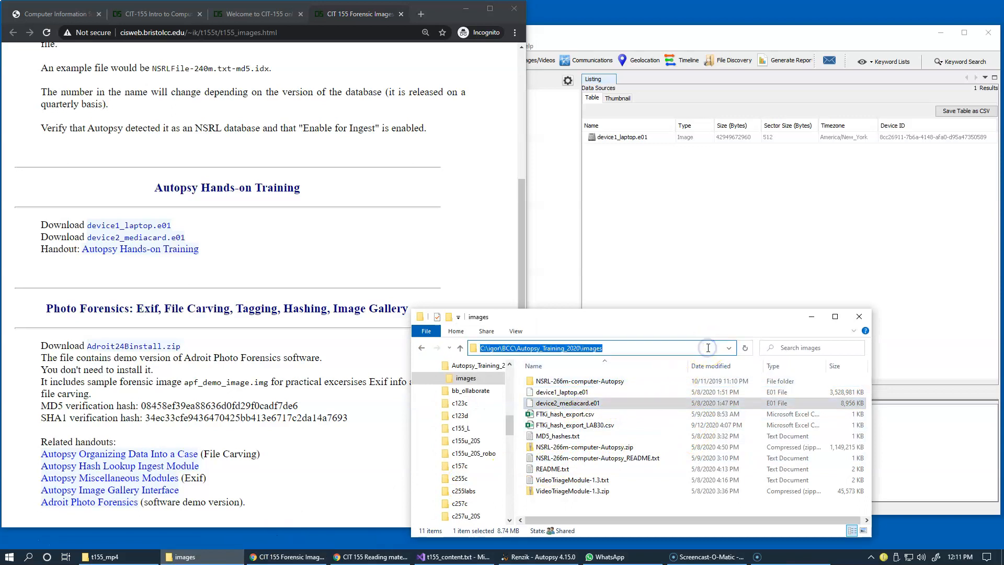
In Autopsy, add device2_mediacard.e01 from the images folder as a Disk Image data source with the default time zone and sector size.
left_click(661, 223)
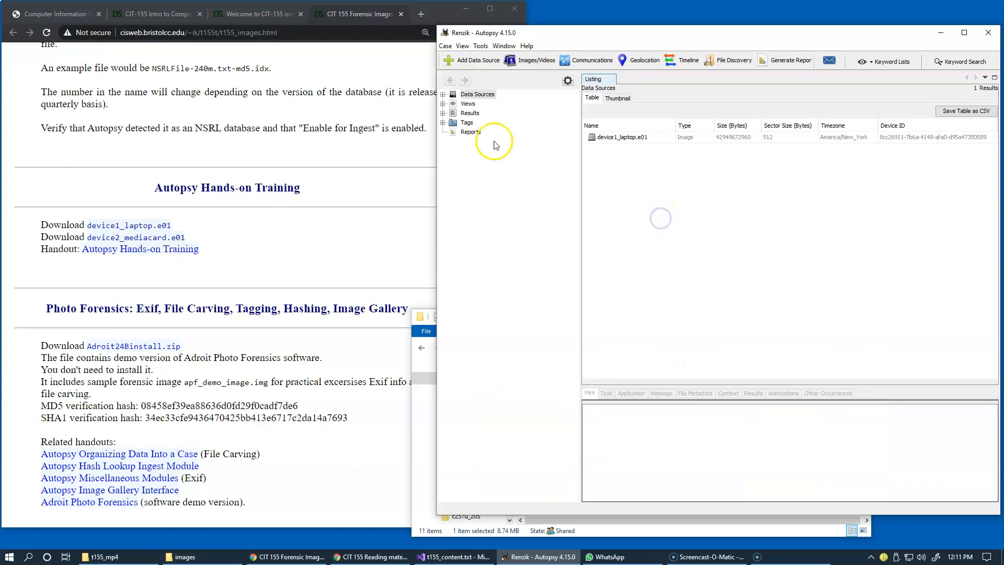
left_click(443, 95)
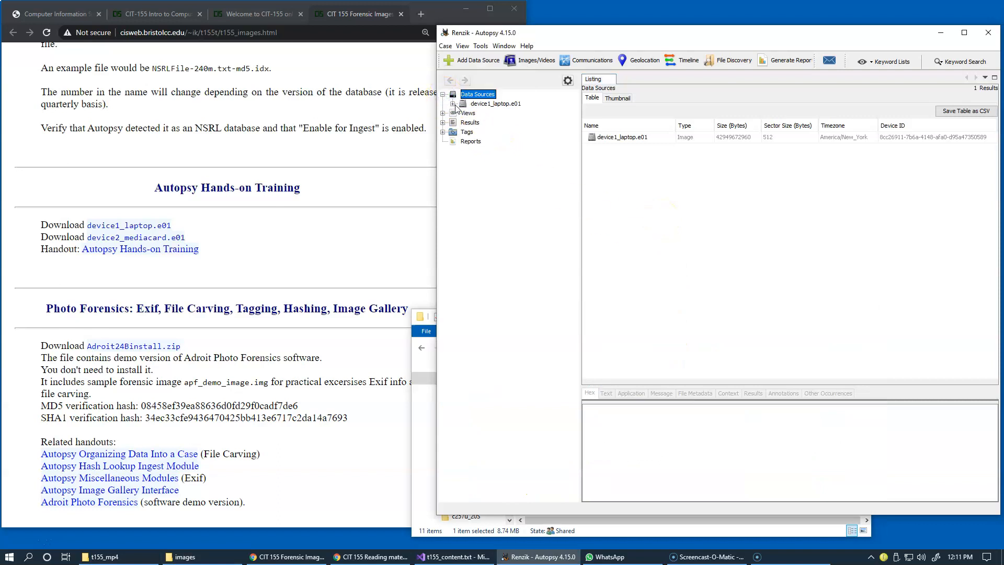
left_click(466, 62)
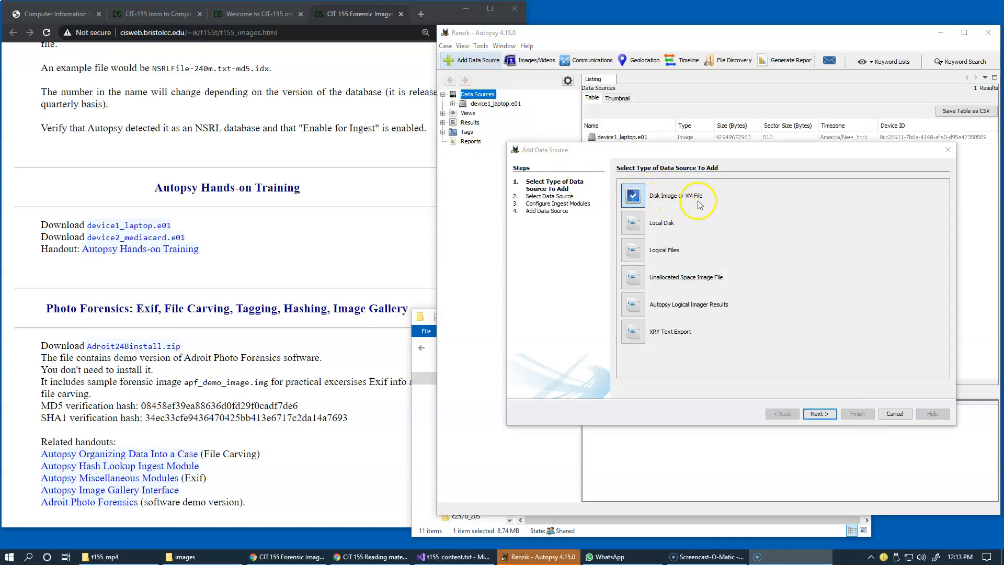
left_click(817, 413)
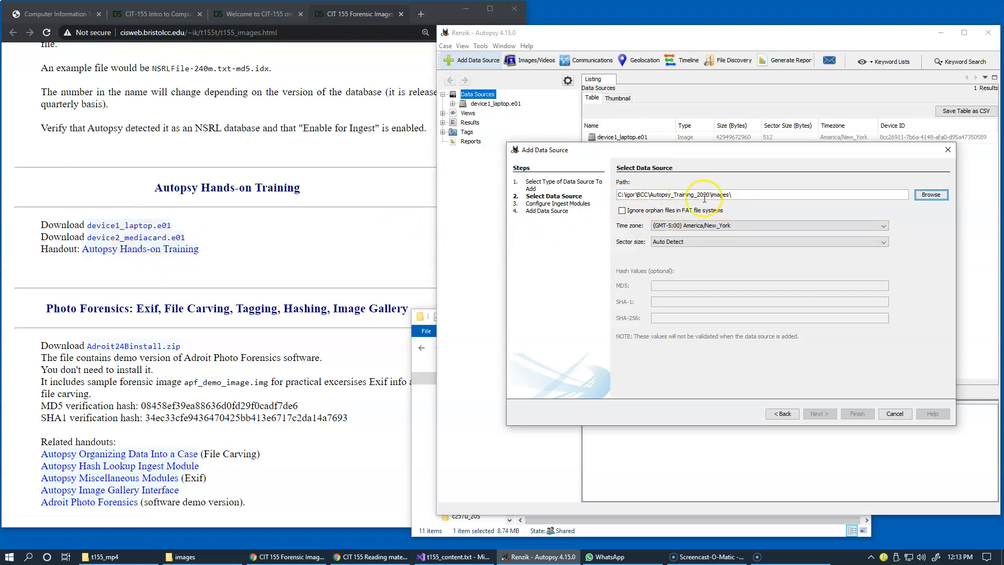
left_click(921, 203)
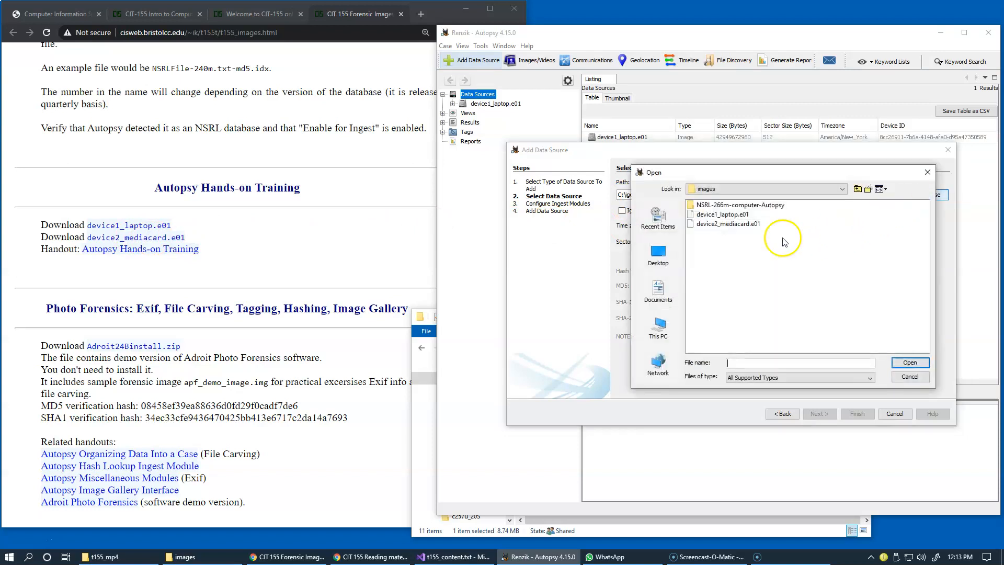
left_click(726, 225)
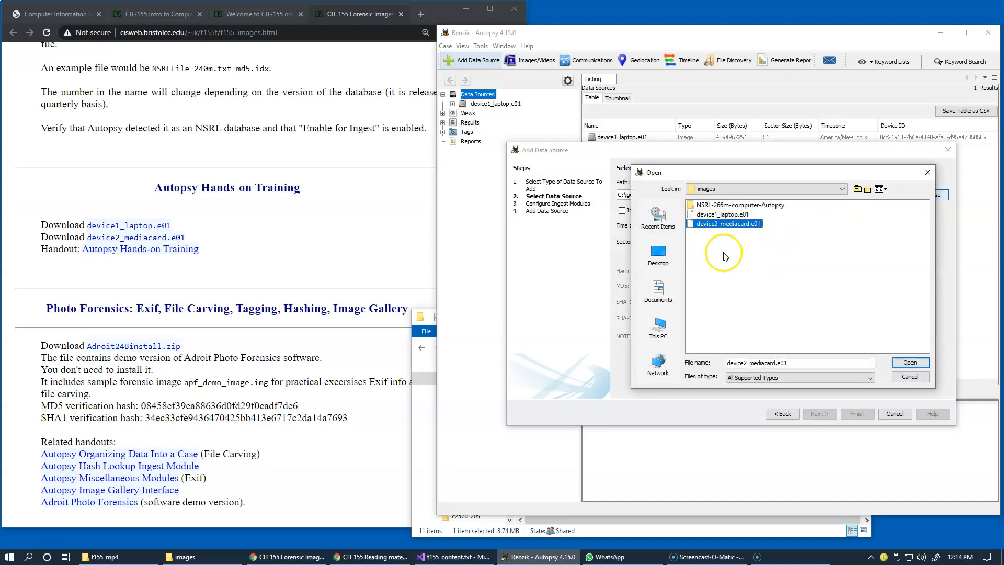
left_click(899, 363)
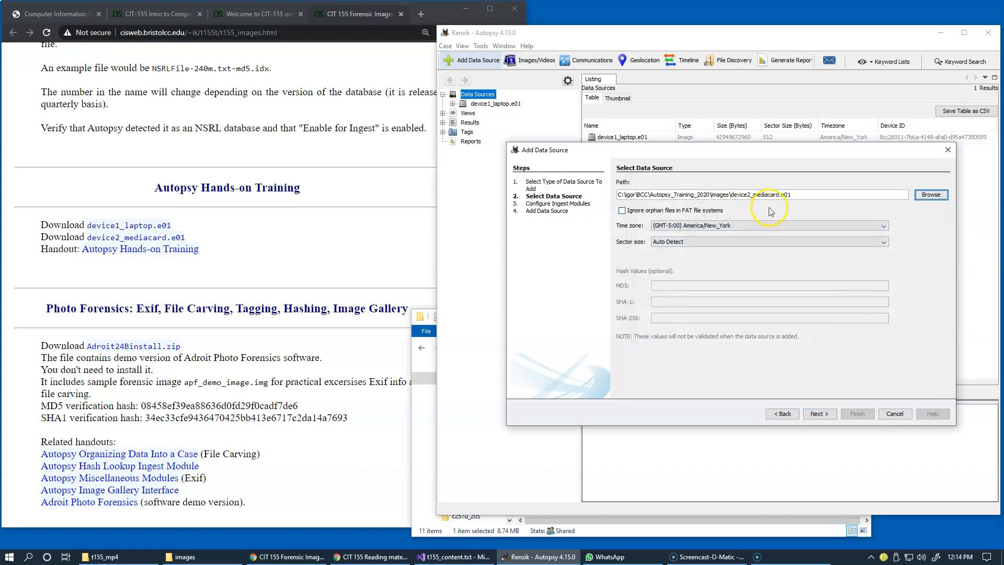
left_click(819, 413)
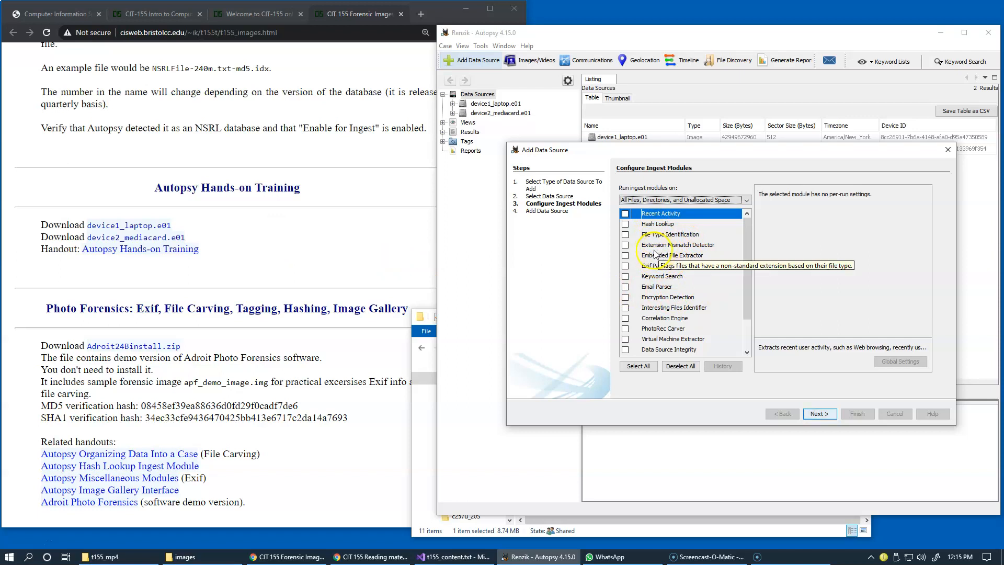
Check the required modules on the lab page and enable Exif Parser, Hash Lookup and Correlation Engine for the media card ingest.
left_click(168, 18)
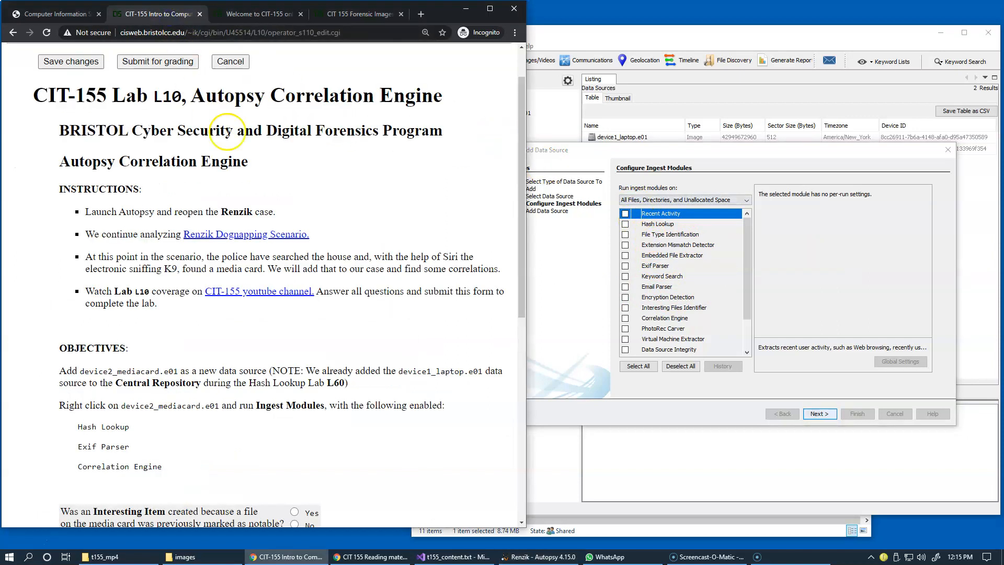
left_click_drag(520, 177, 510, 312)
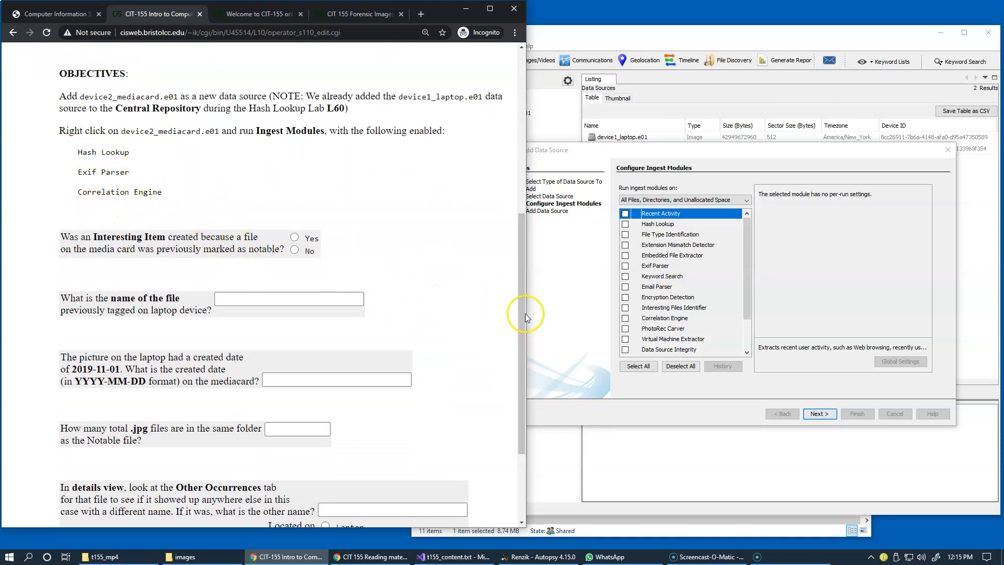
left_click(625, 267)
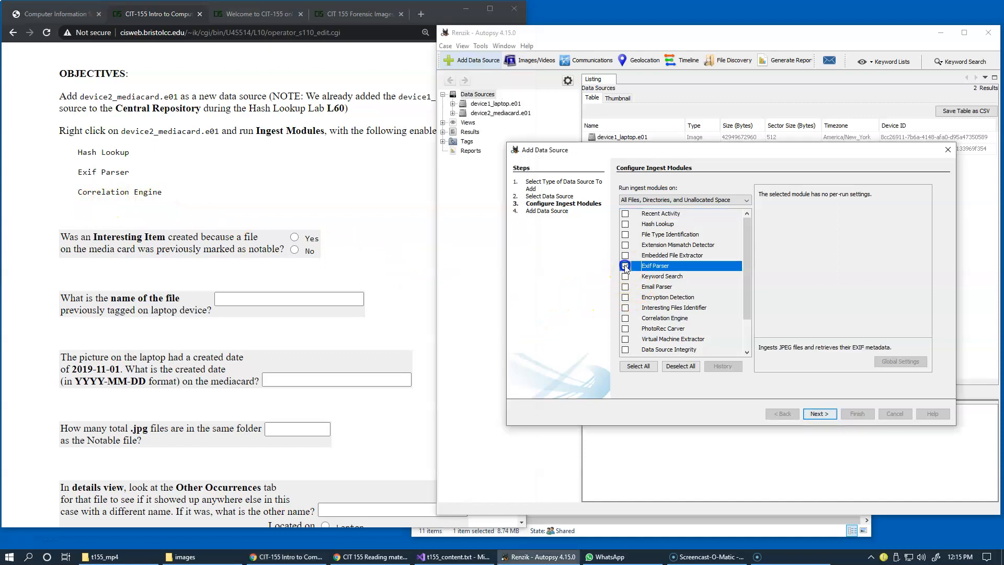
left_click(625, 224)
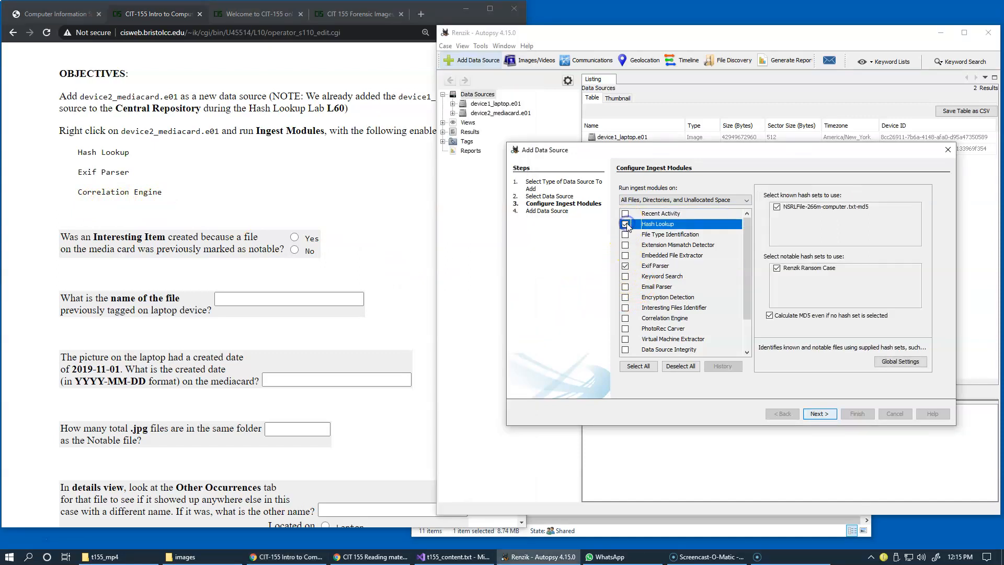
left_click(625, 318)
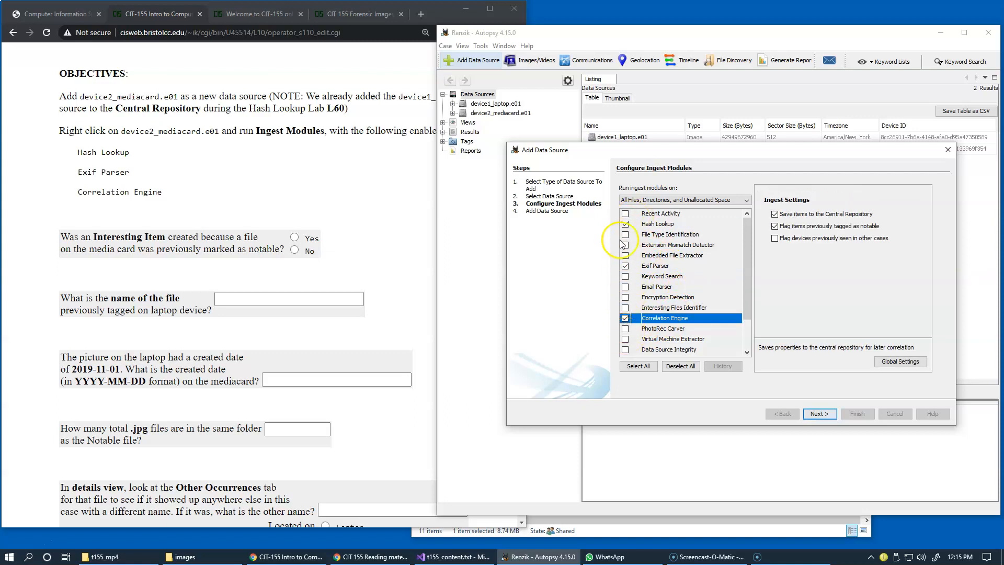
Review the settings of Hash Lookup, Exif Parser and Correlation Engine, including the Correlation Engine's global settings, without changing them.
left_click(647, 224)
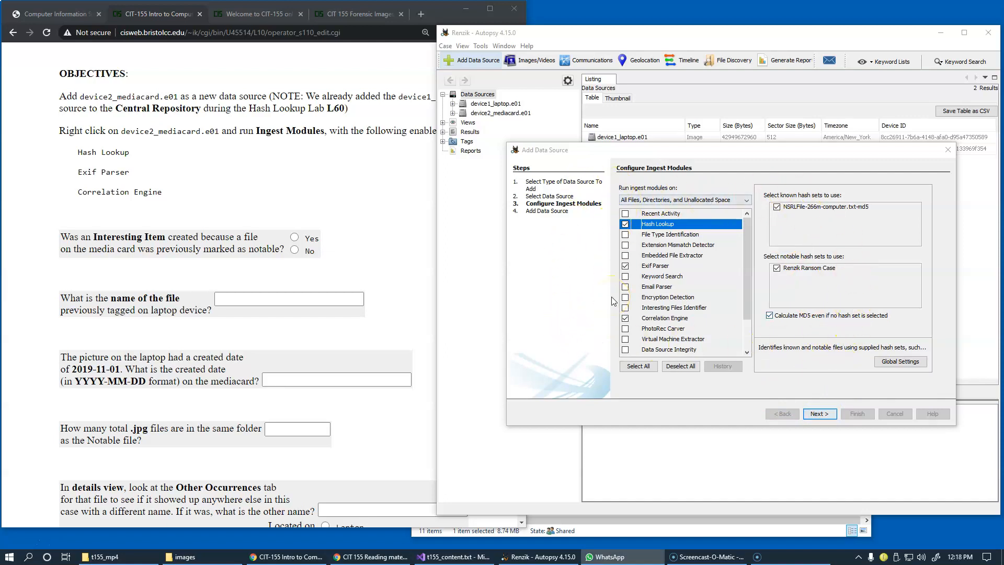
left_click(683, 266)
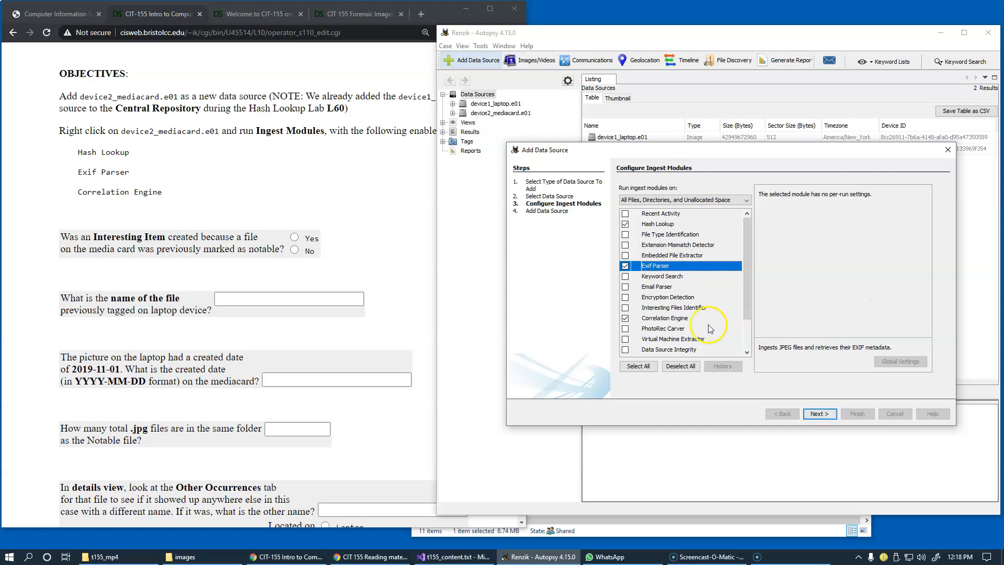
left_click(734, 320)
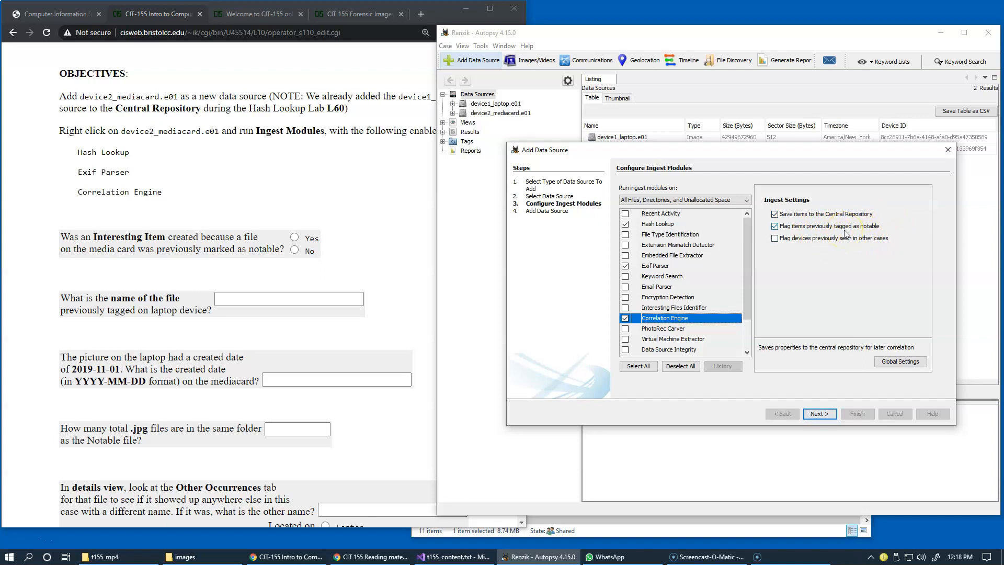
left_click(899, 363)
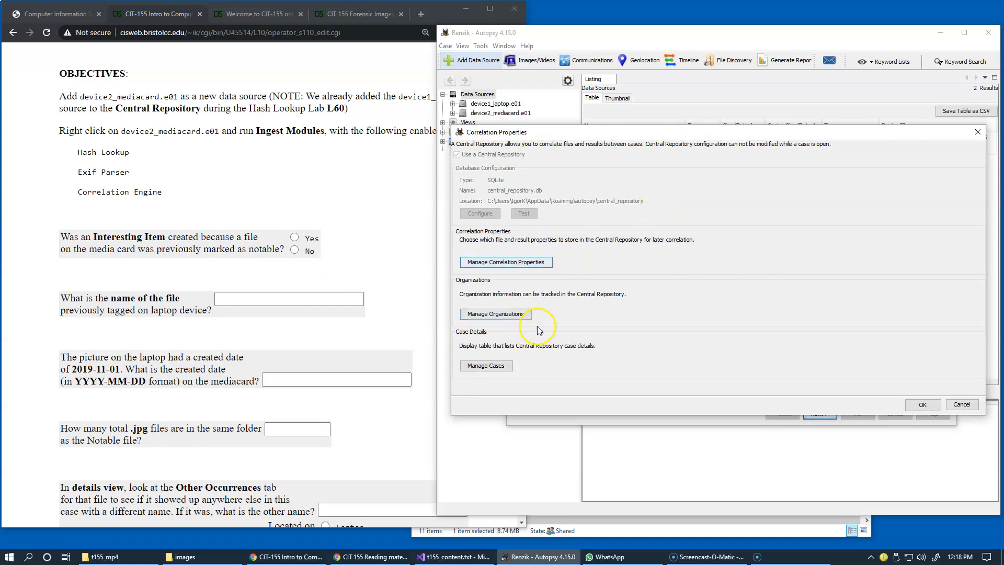
left_click(962, 405)
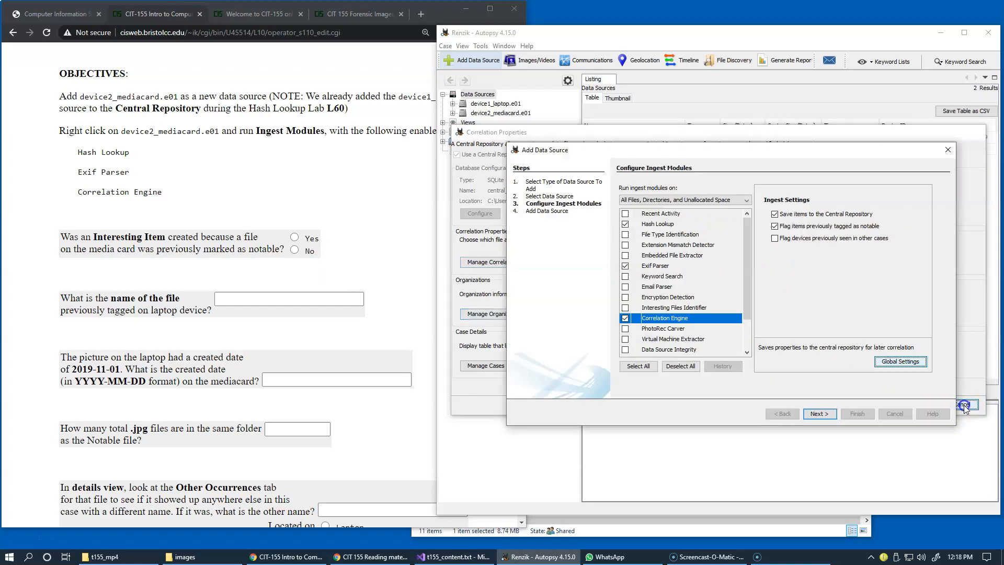
Start the ingest with the chosen modules and finish adding the data source.
left_click(817, 414)
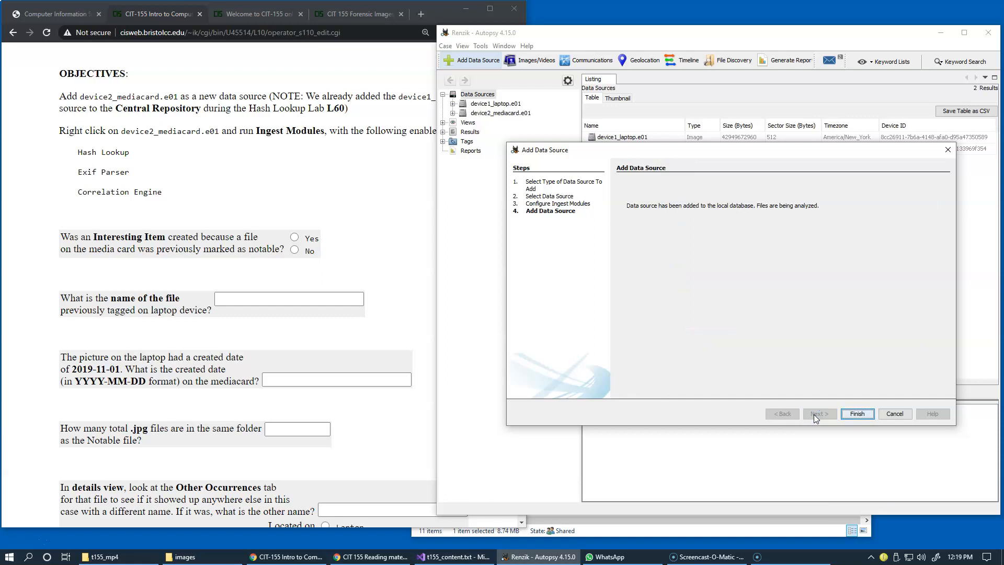
left_click(855, 414)
left_click(856, 416)
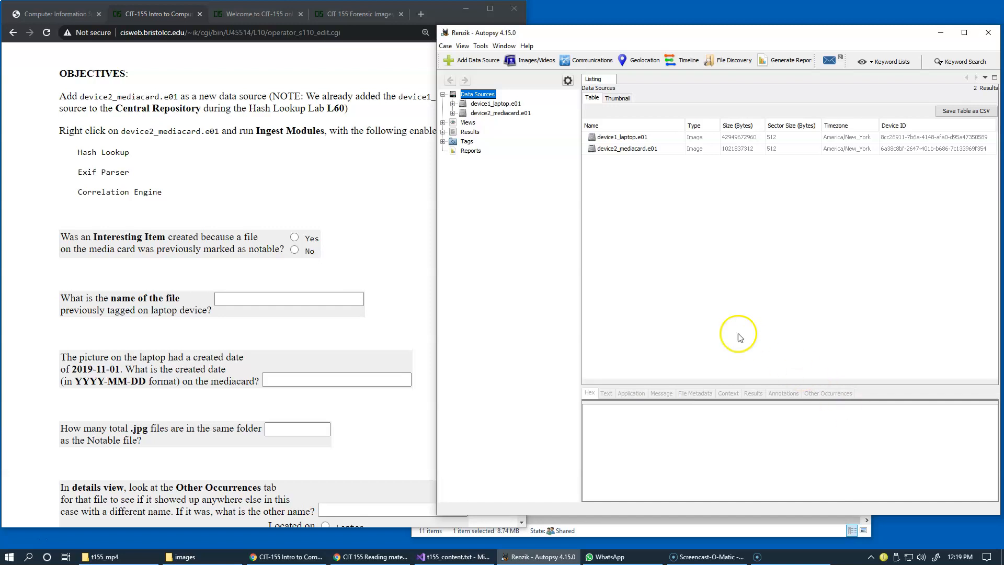
Inspect the volumes and properties of the device2_mediacard.e01 data source.
left_click(510, 115)
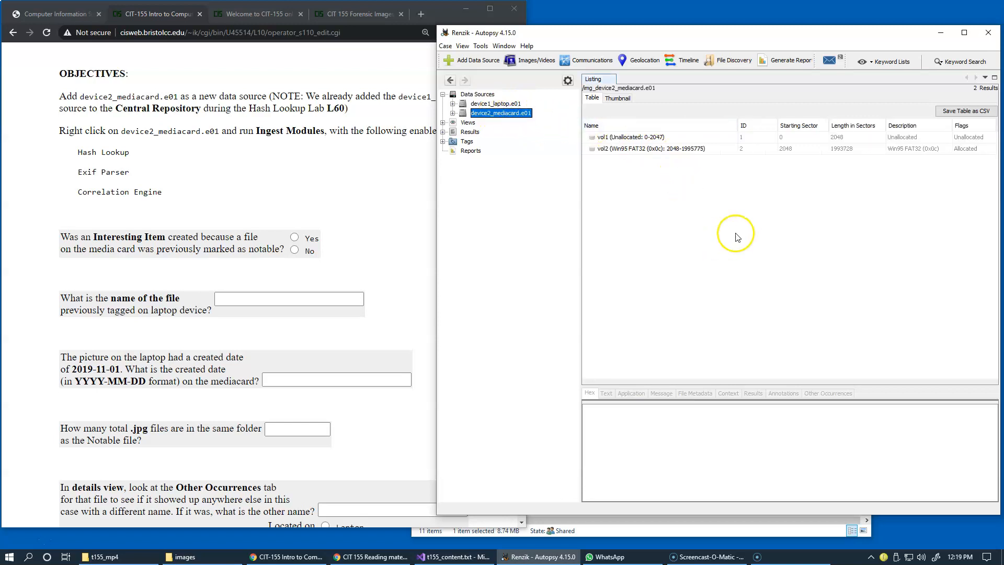
key("alt")
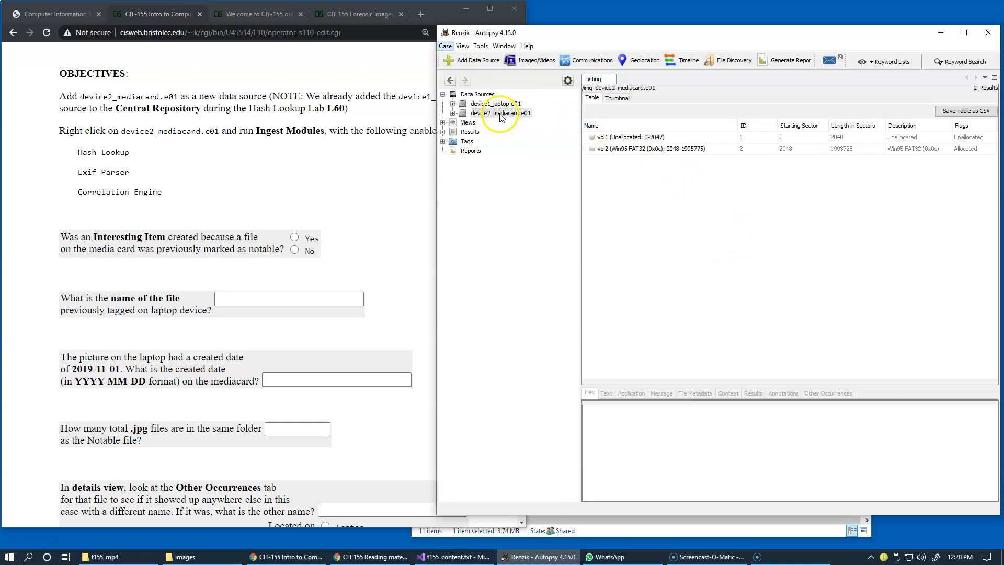
right_click(500, 118)
left_click(531, 124)
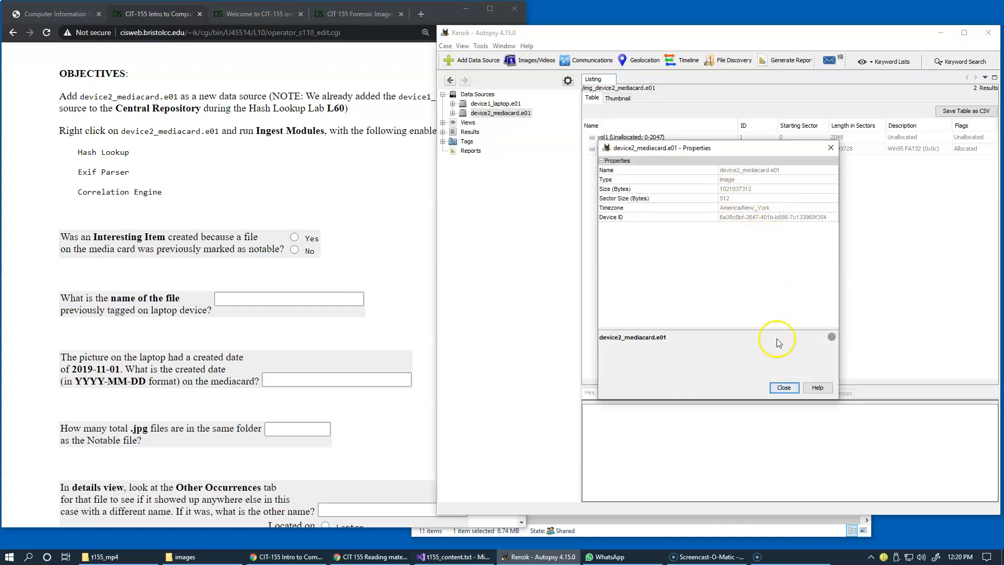
left_click(784, 388)
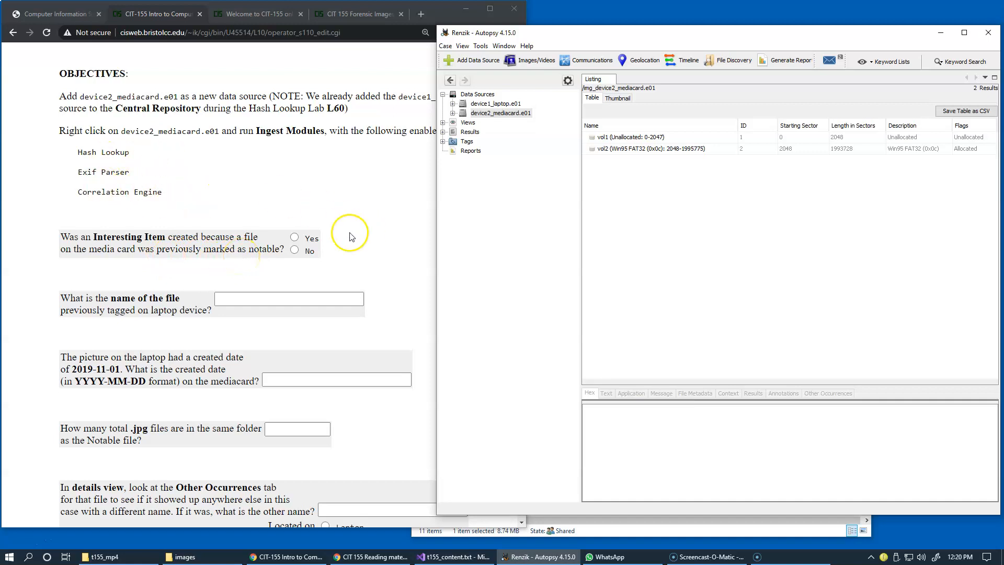
Display the Interesting Files under Previously Tagged As Notable (Central Repository) and preview the listed picture.
left_click(443, 132)
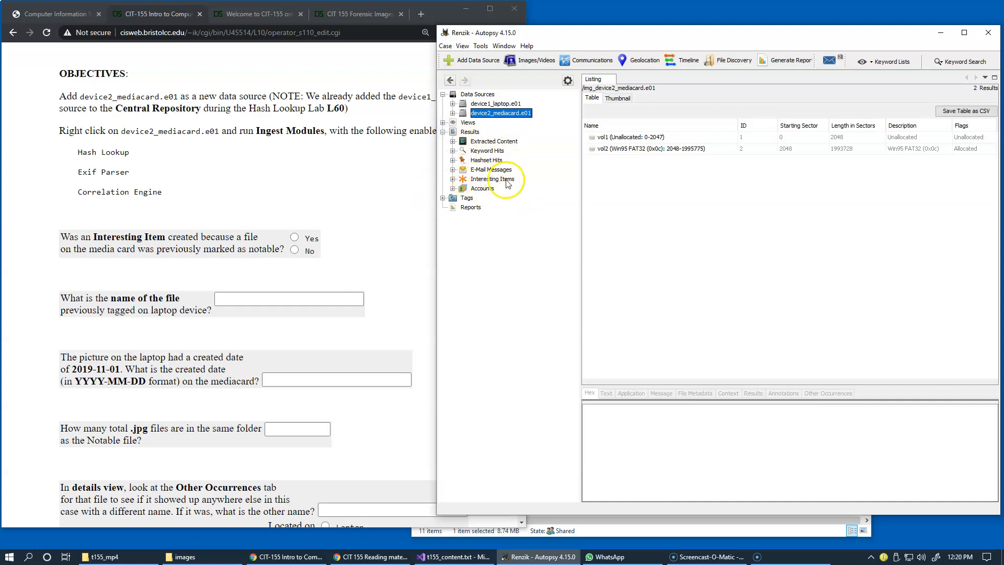
left_click(453, 179)
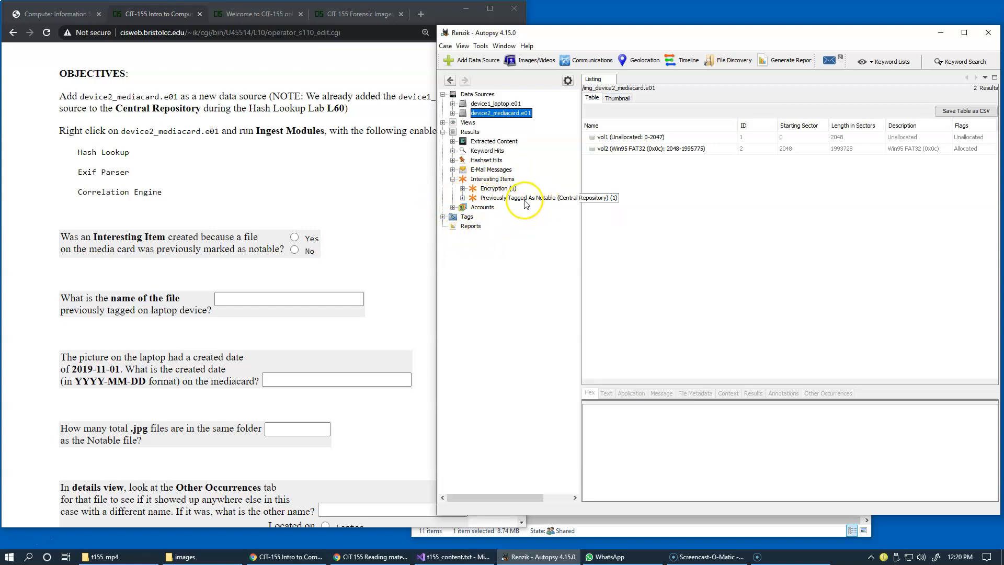
left_click(462, 198)
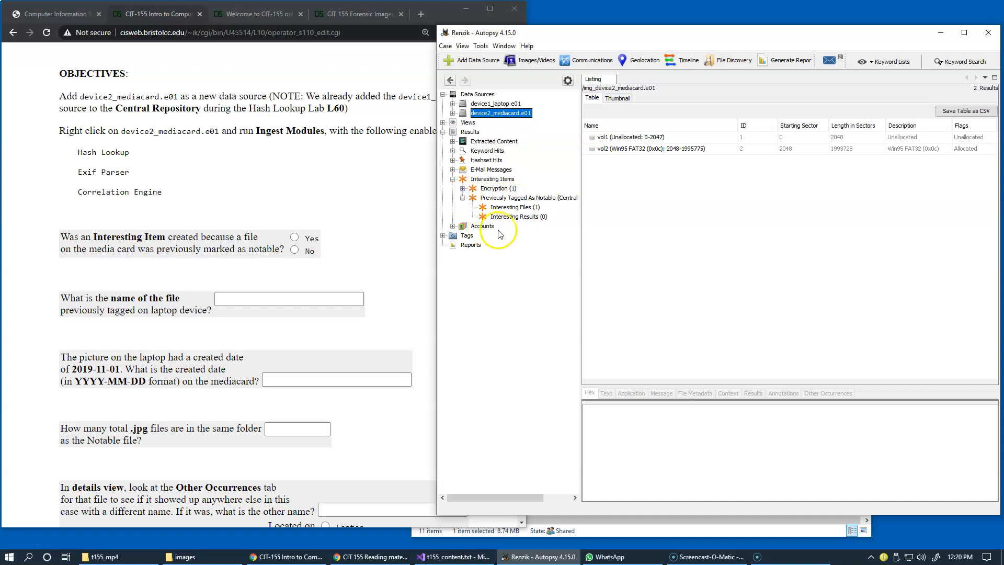
left_click(510, 208)
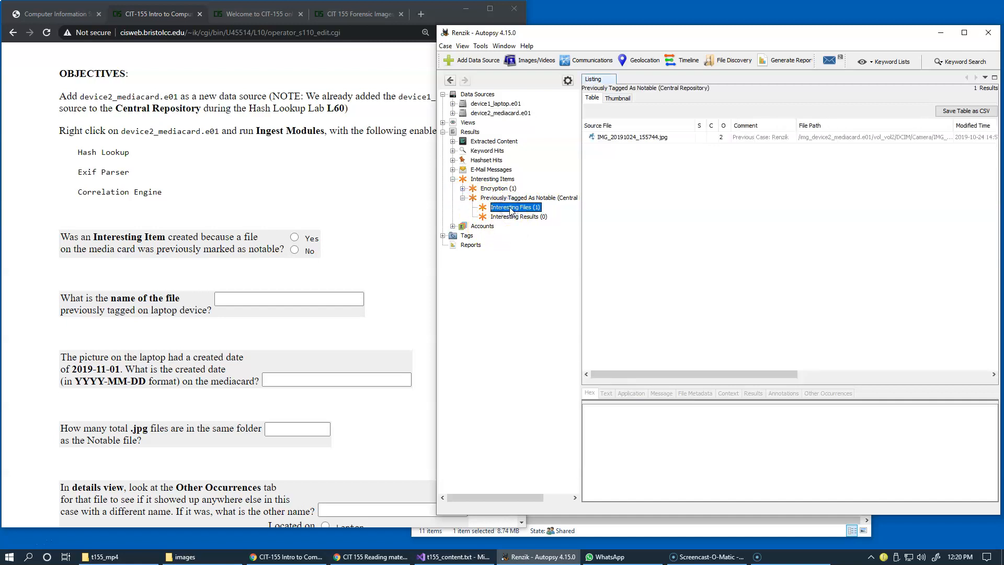
left_click(635, 137)
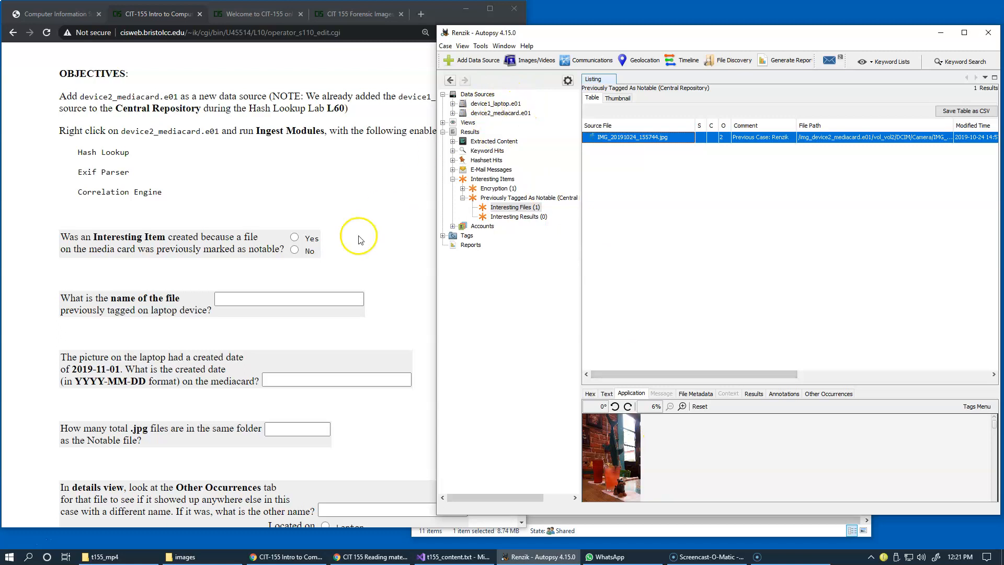
Answer Yes to the Interesting Item question and enter IMG_20191024_155744.jpg from the file metadata as the previously tagged file's name.
left_click(294, 238)
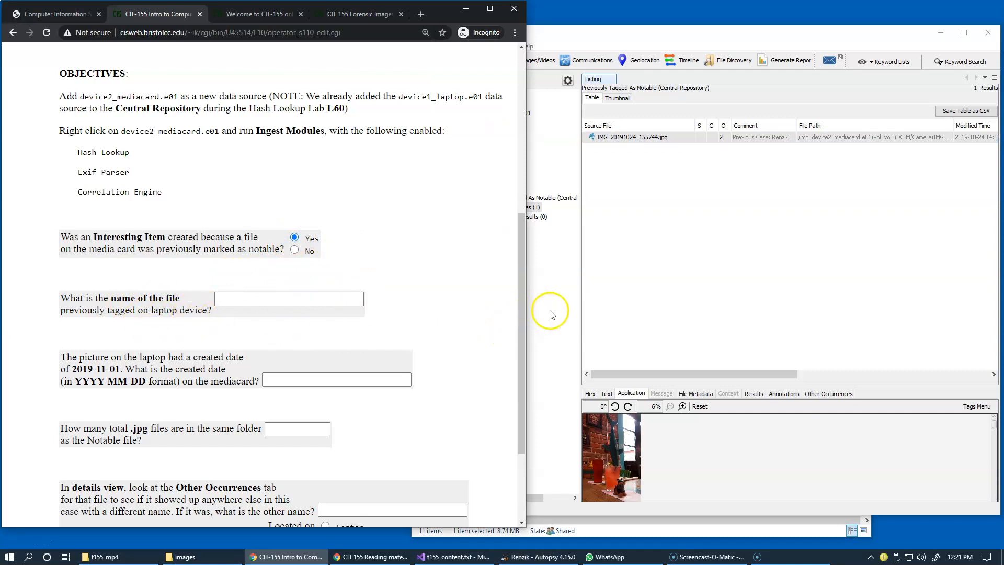
left_click(694, 395)
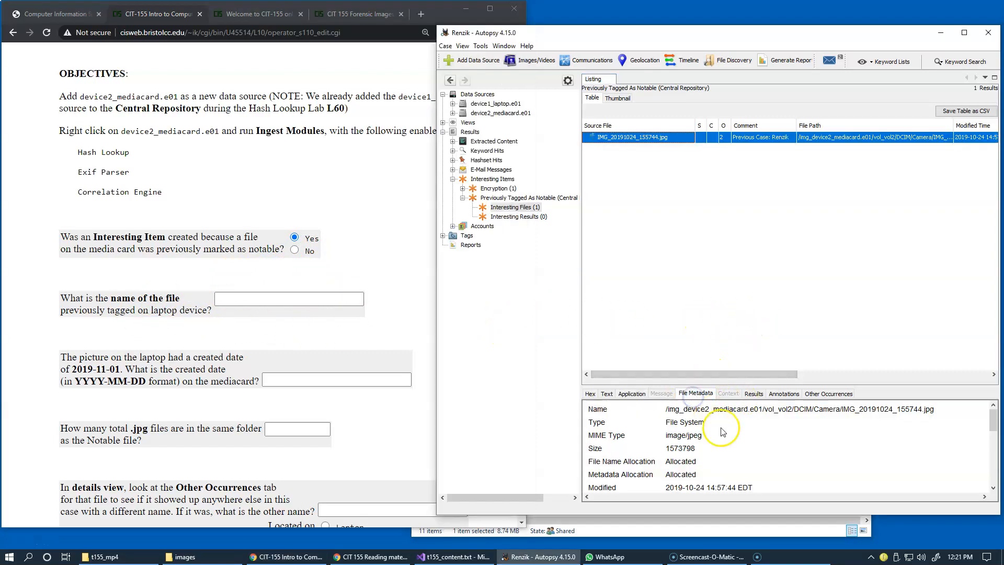
left_click_drag(846, 413, 925, 413)
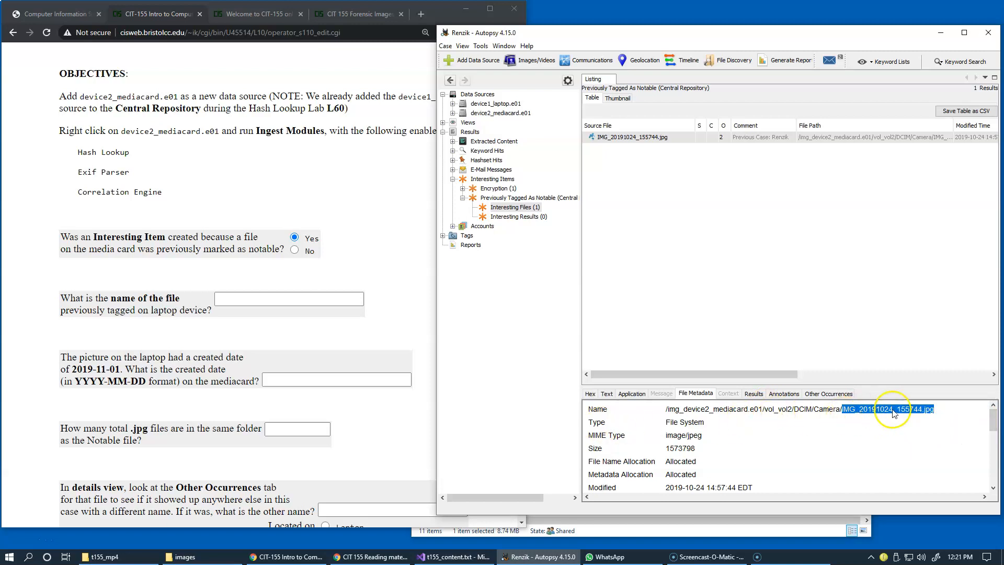
left_click(278, 302)
type("IMG_20191024_155744.jpg")
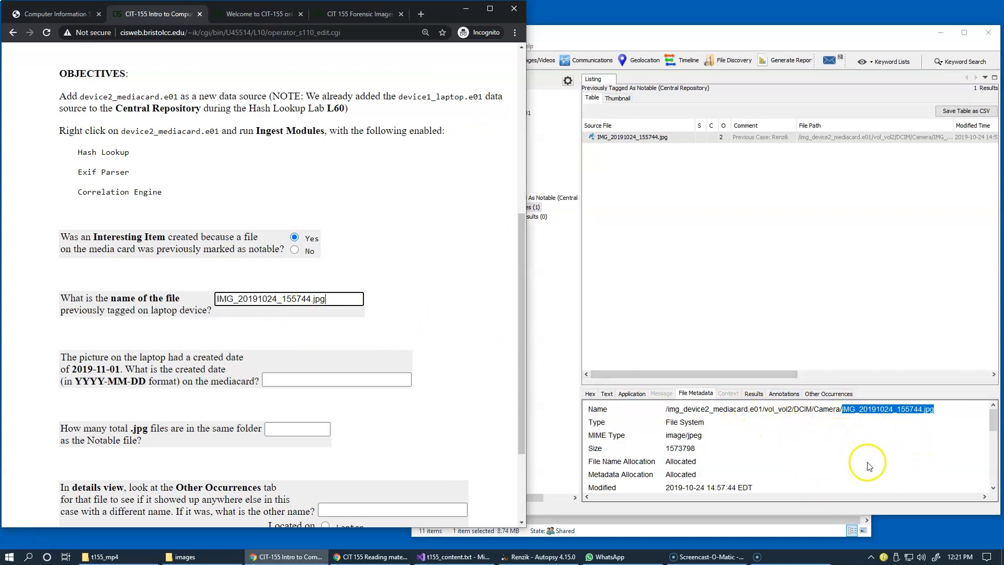
left_click(990, 428)
left_click_drag(991, 428, 989, 457)
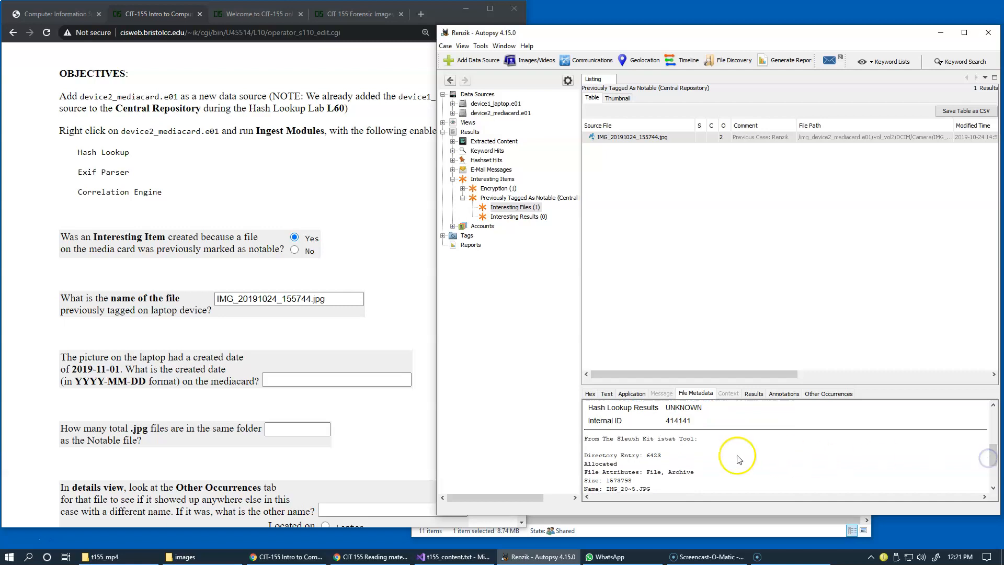
left_click(683, 422)
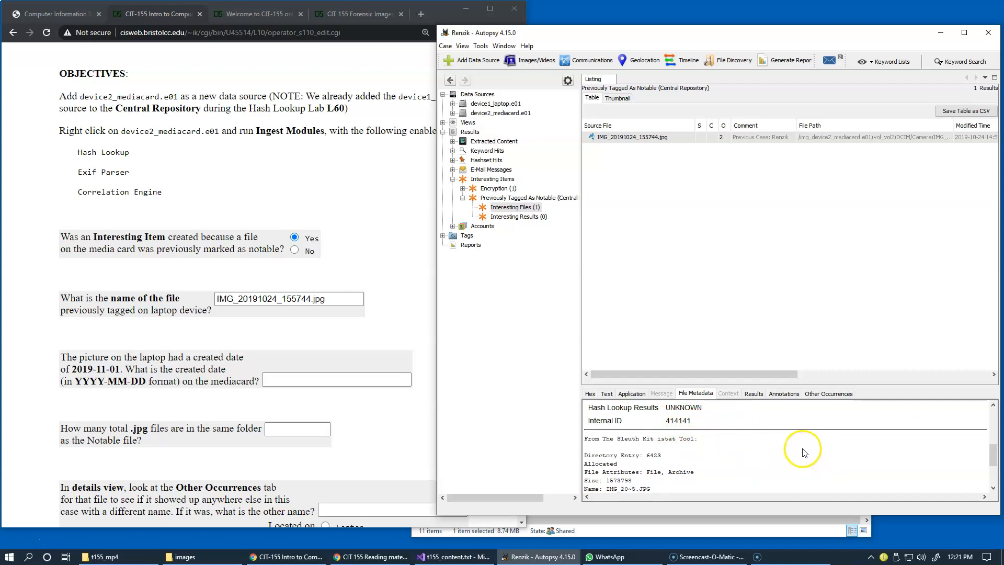
scroll(805, 453, "down", 1)
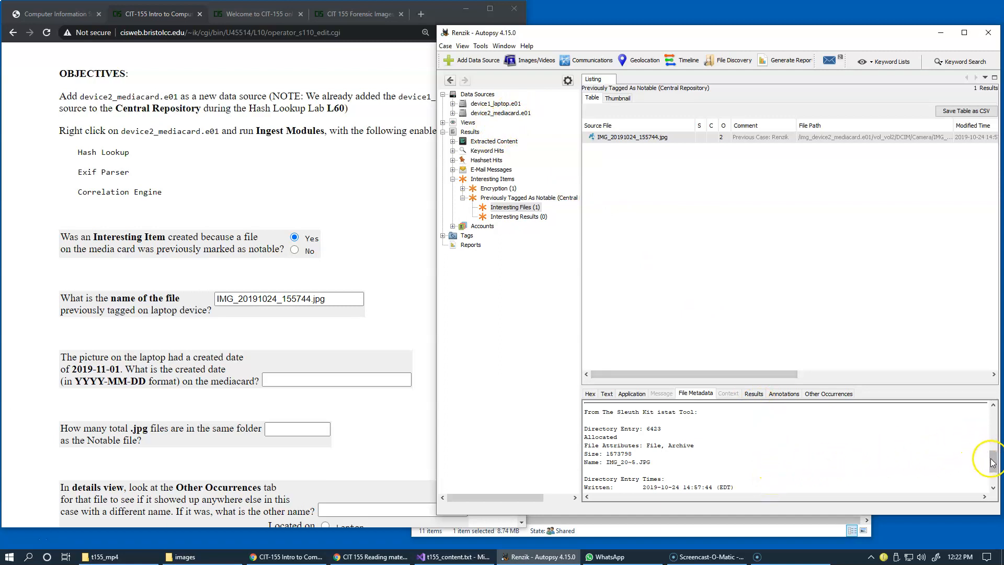
left_click(650, 428)
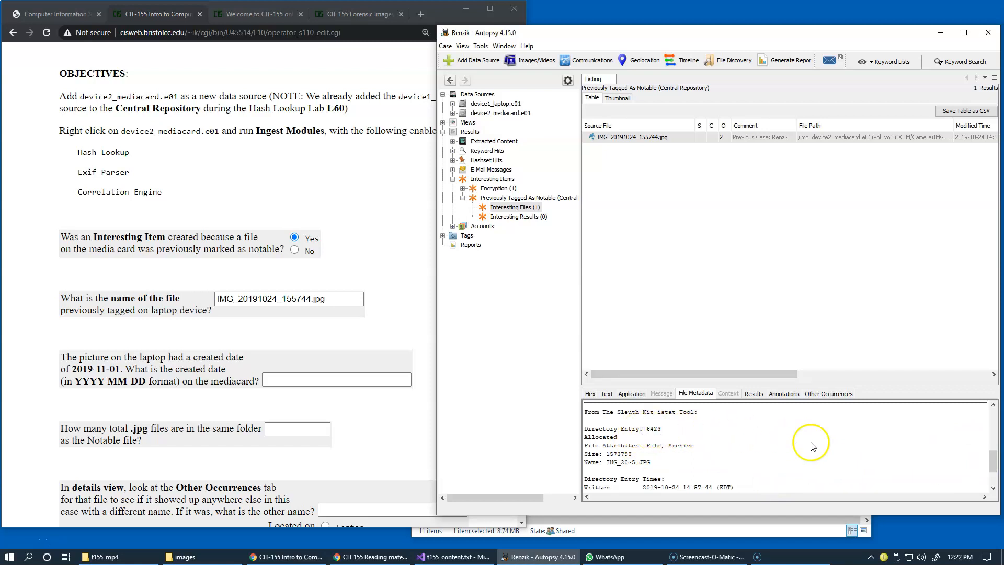
left_click_drag(992, 469, 990, 482)
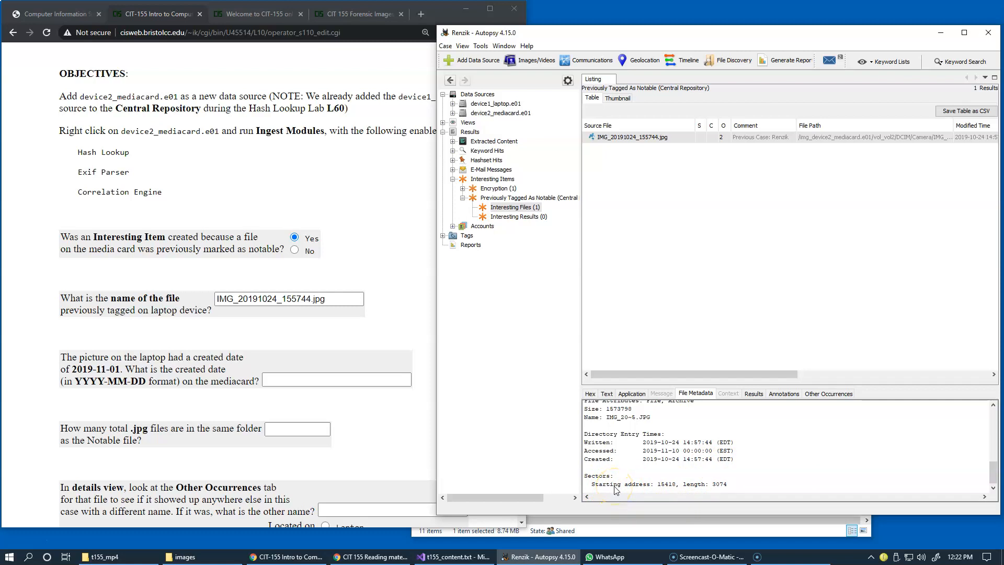
left_click(670, 488)
left_click(679, 486)
left_click_drag(645, 466, 738, 463)
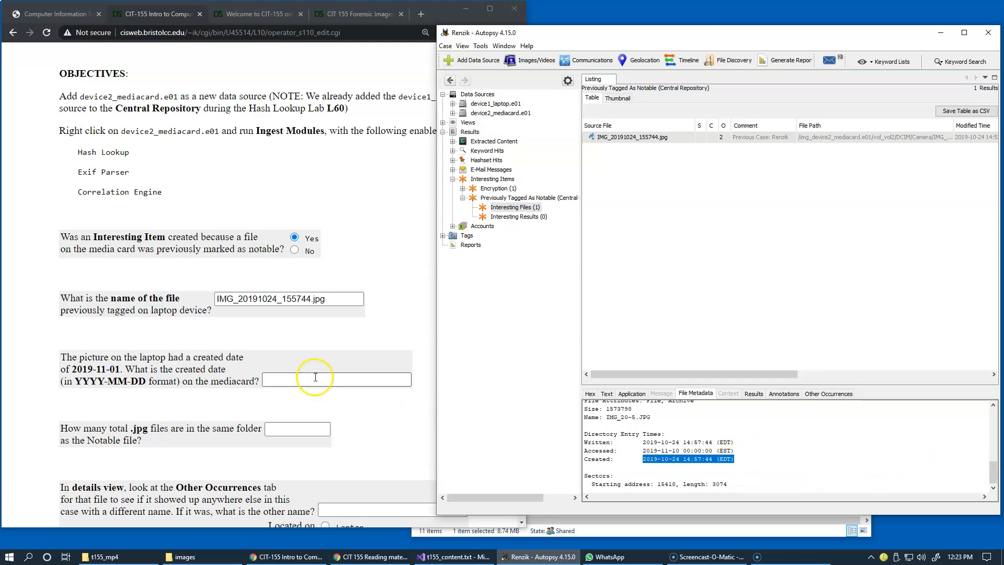
left_click(293, 378)
key("ctrl+v")
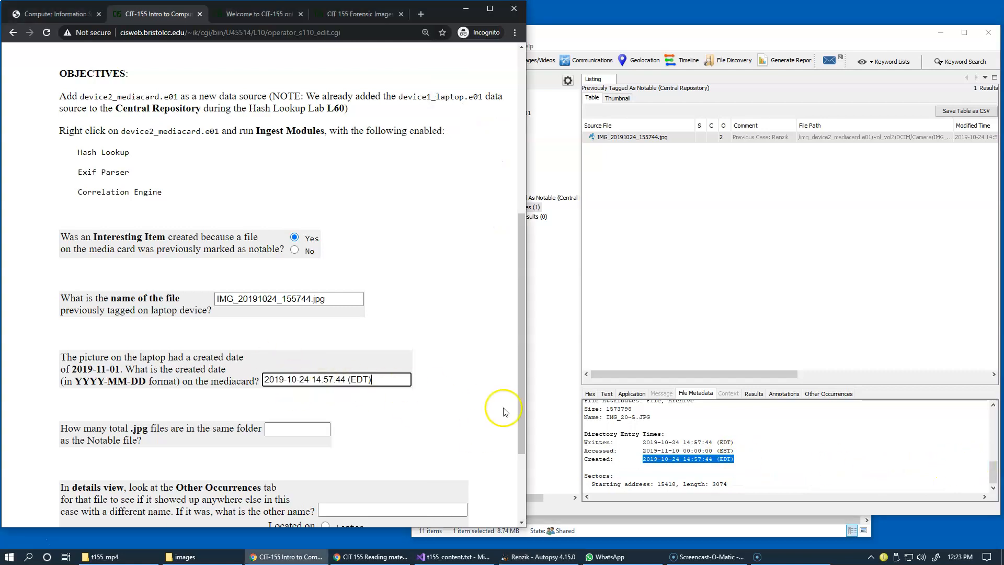
Check the Created entry in the main file metadata listing of the notable picture.
left_click(986, 475)
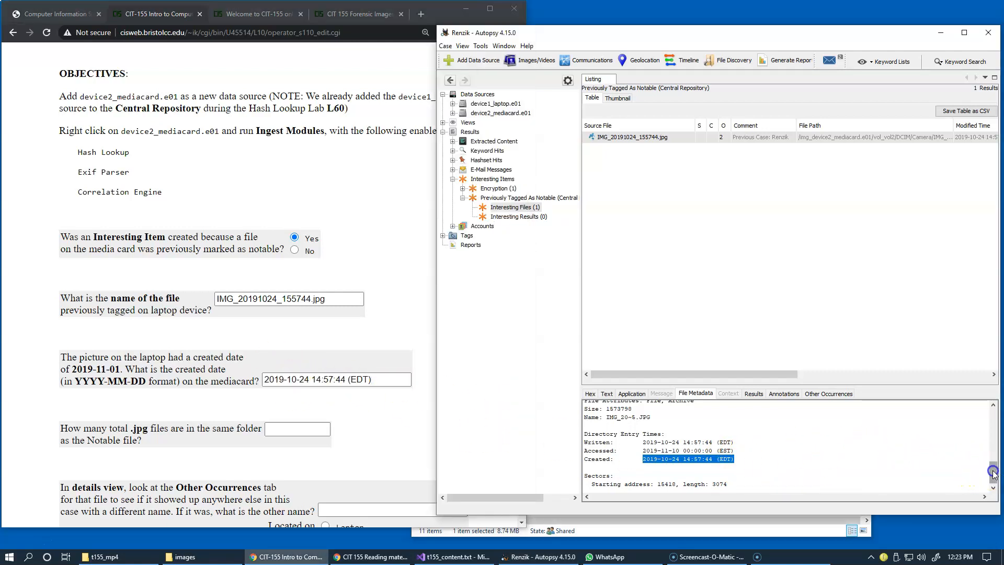
scroll(985, 450, "up", 5)
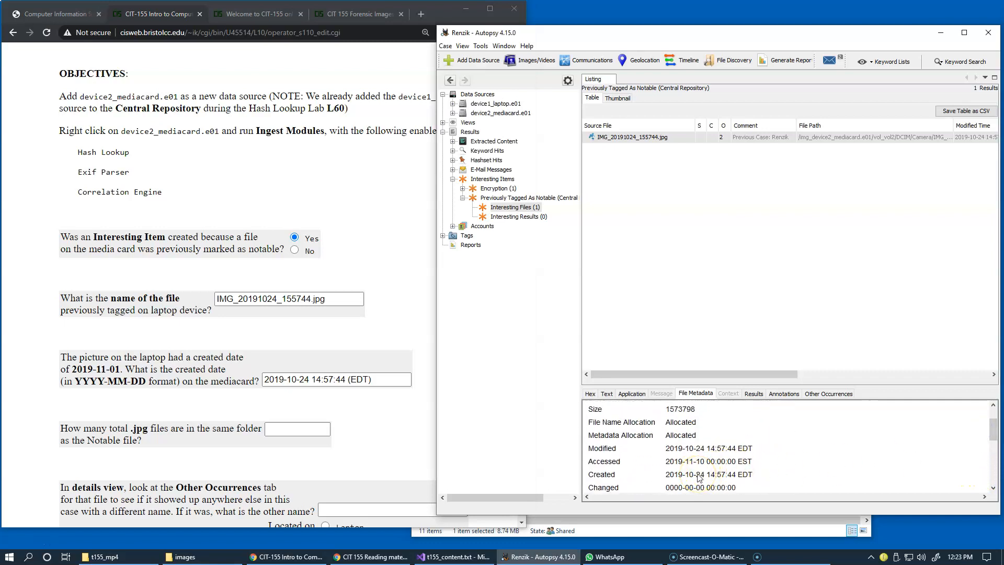
left_click_drag(665, 474, 748, 480)
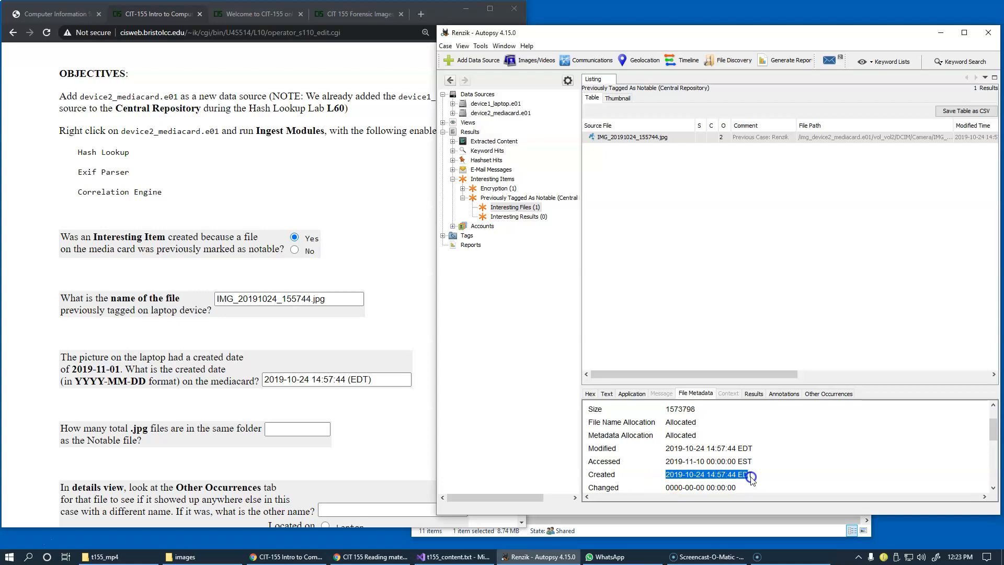
left_click(754, 478)
scroll(769, 471, "up", 1)
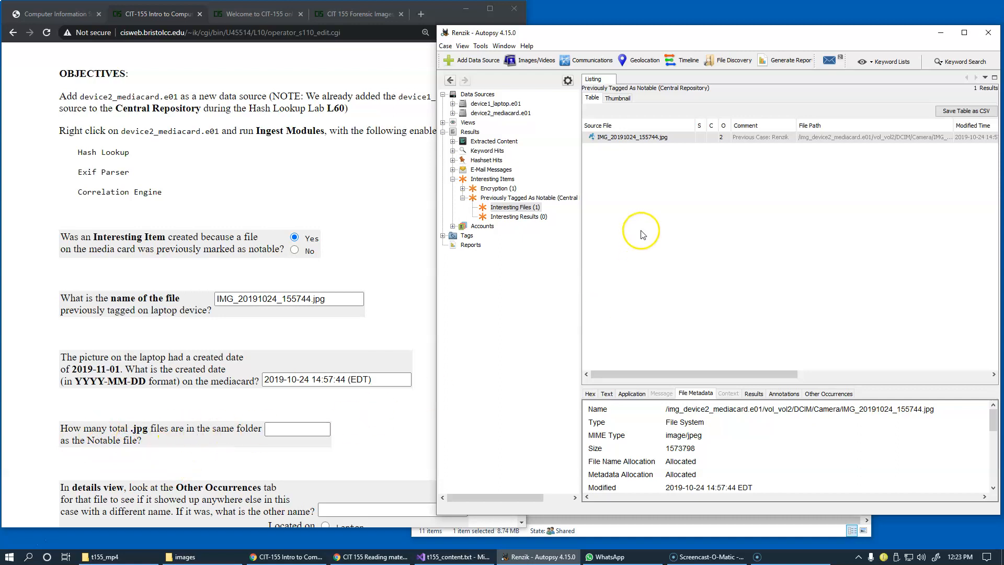
Show the notable picture's source file in its directory on the media card.
right_click(629, 142)
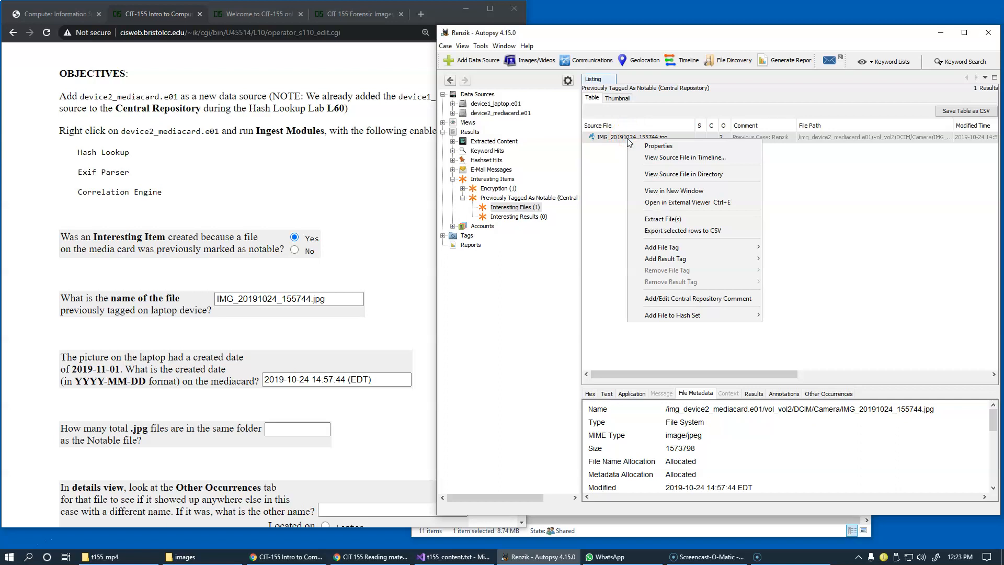
left_click(658, 175)
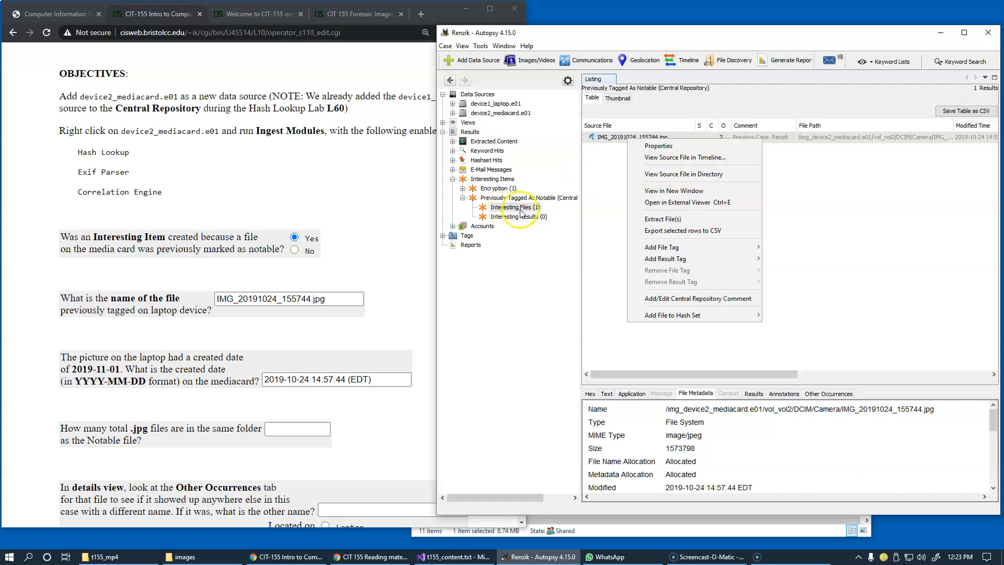
left_click(672, 175)
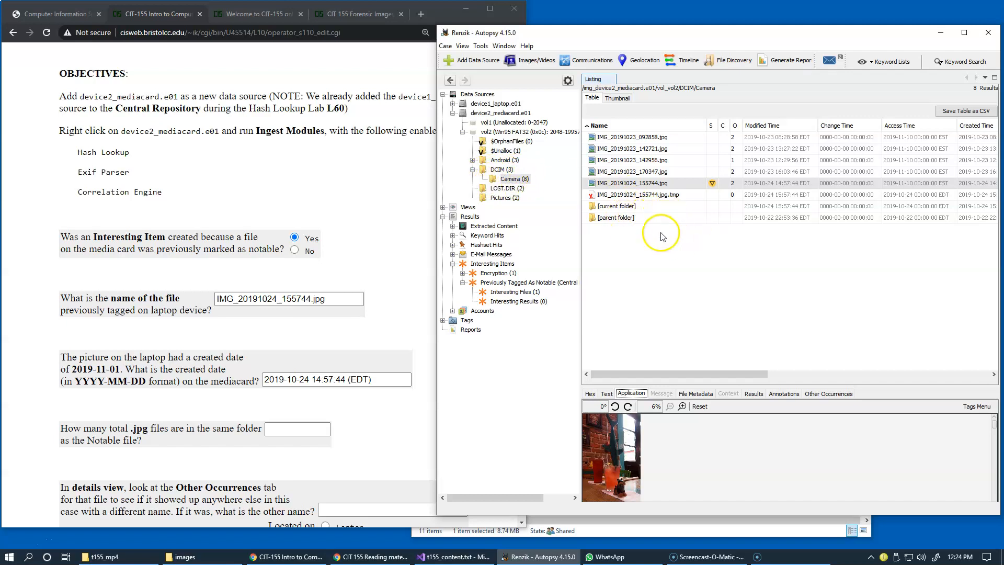
Preview the files in the DCIM Camera folder and enter 5 as the total number of .jpg files.
left_click(640, 197)
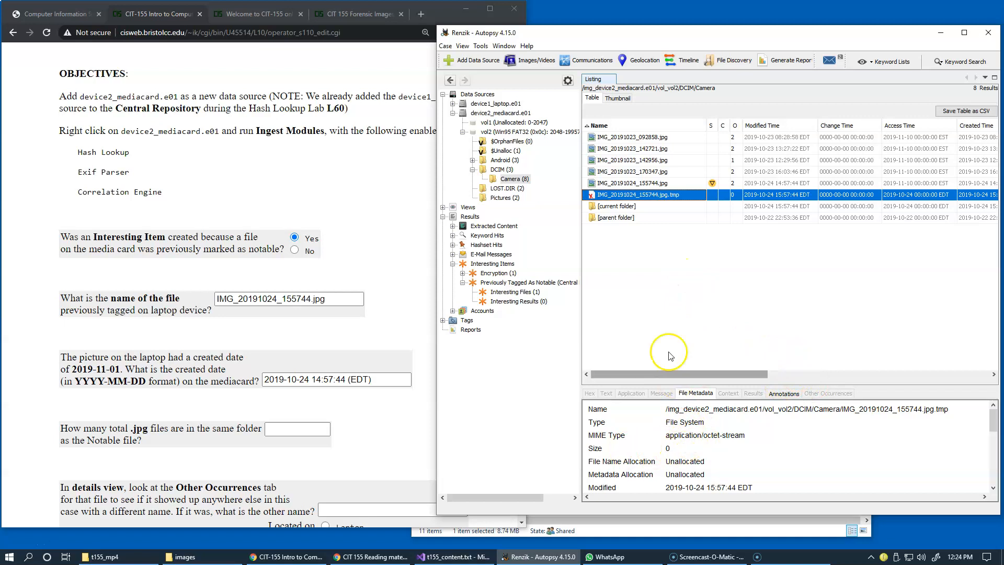
left_click(648, 138)
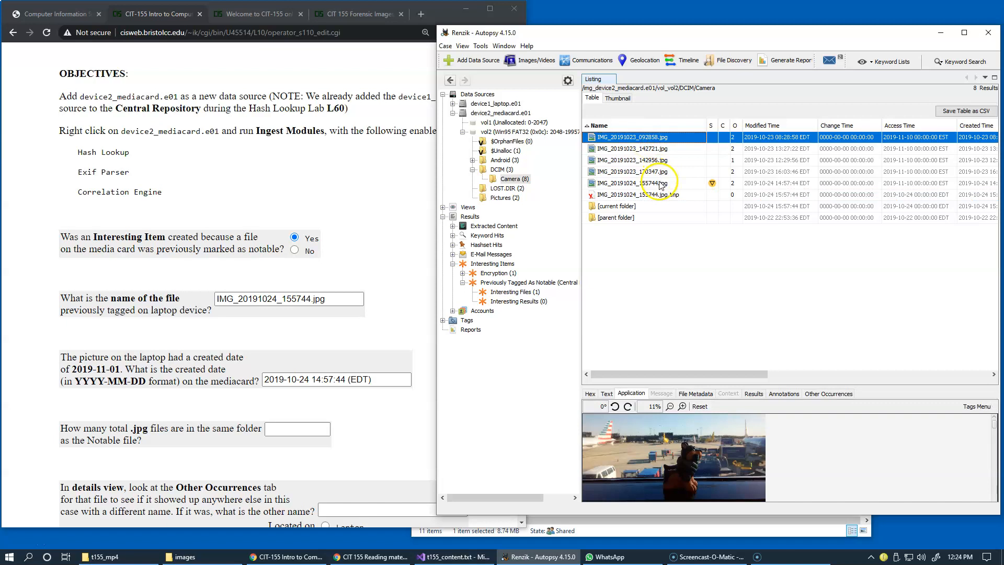
left_click(641, 150)
left_click(644, 163)
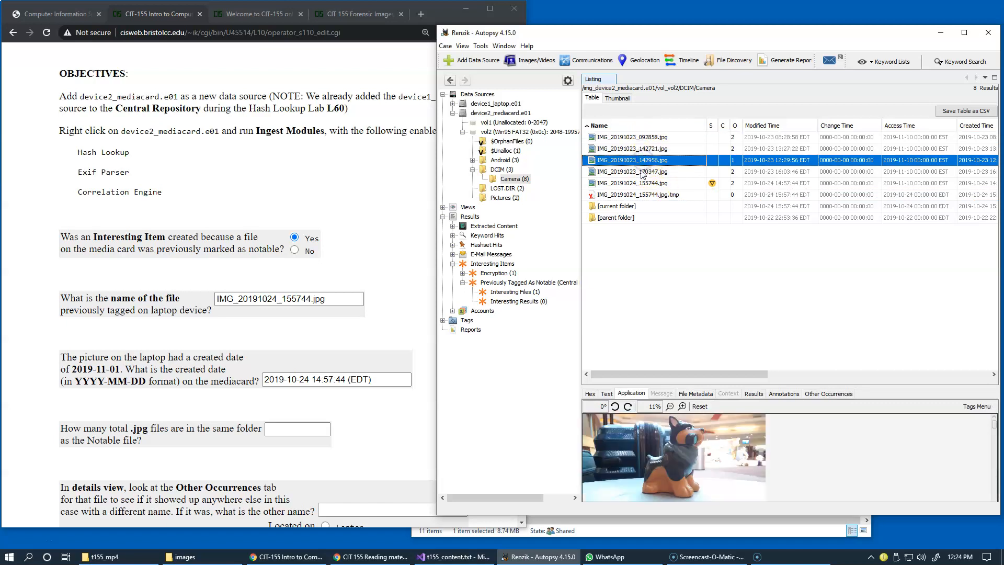
left_click(642, 172)
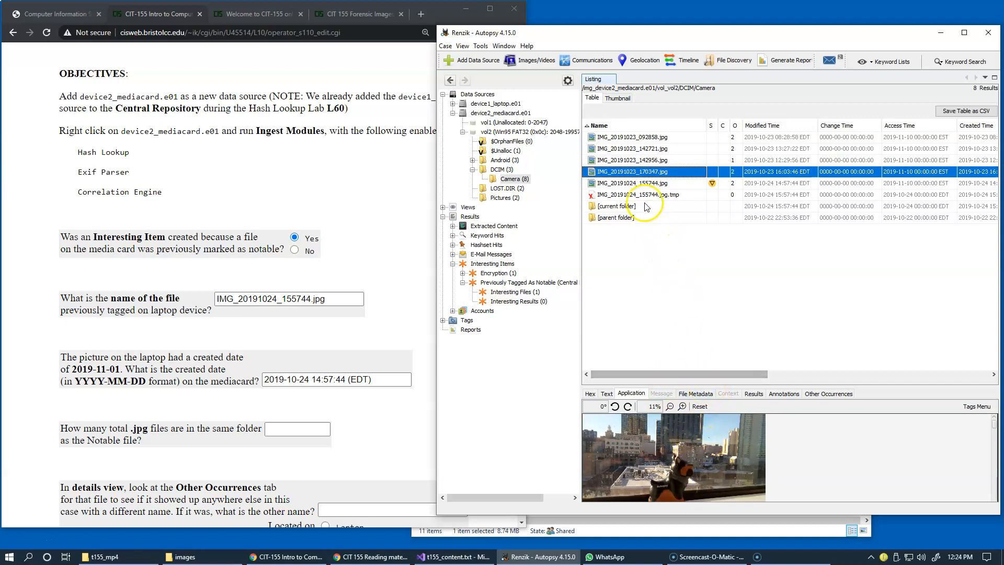
left_click(640, 183)
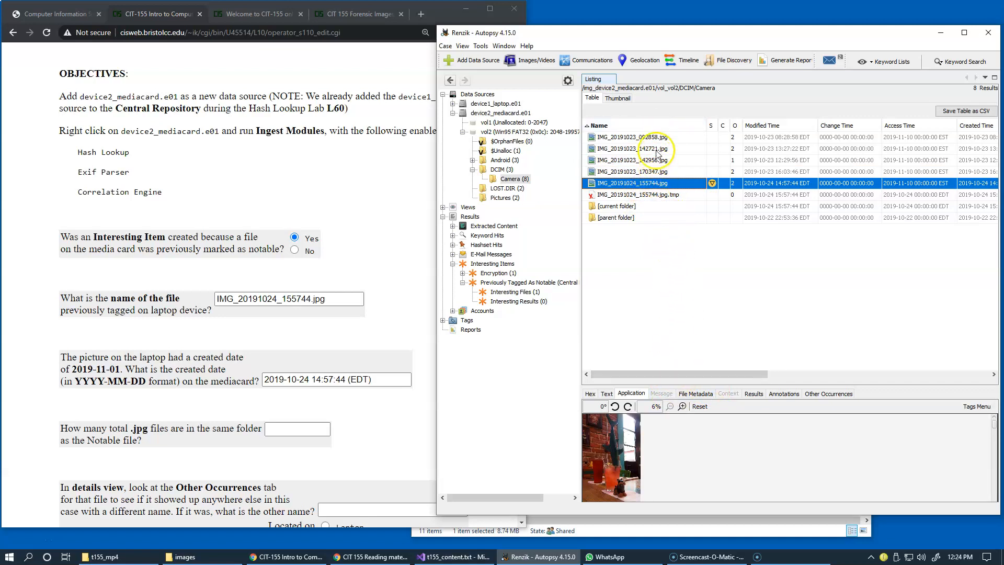
key("alt+p")
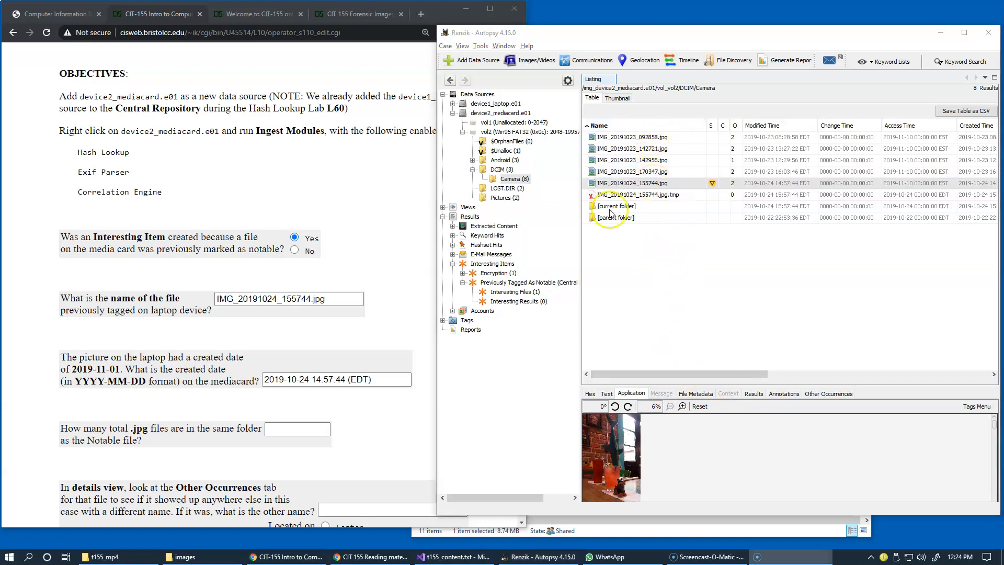
left_click(294, 431)
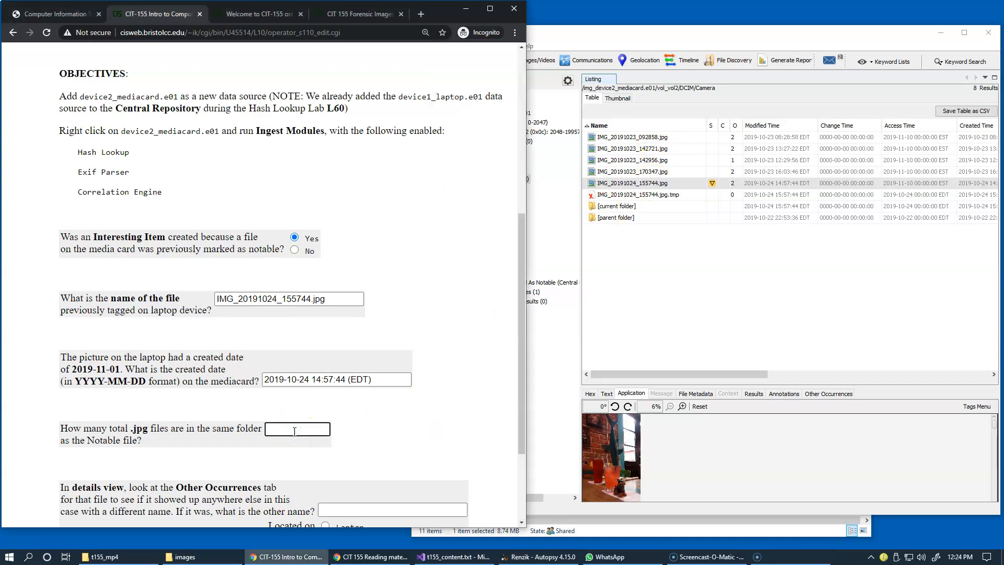
left_click(345, 425)
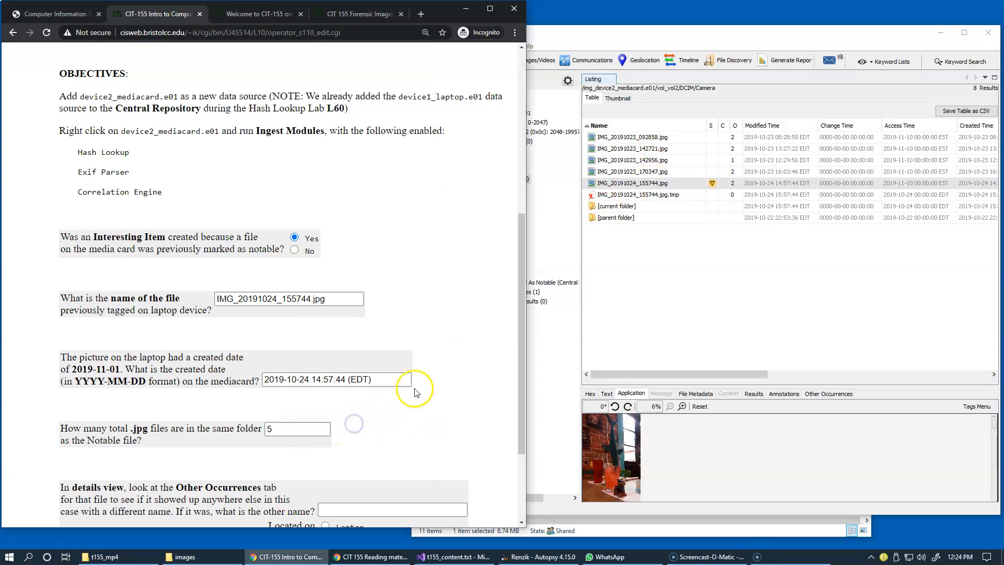
Display the other occurrences of IMG_20191024_155744.jpg and examine each listed file's known status and path.
left_click_drag(517, 312, 517, 339)
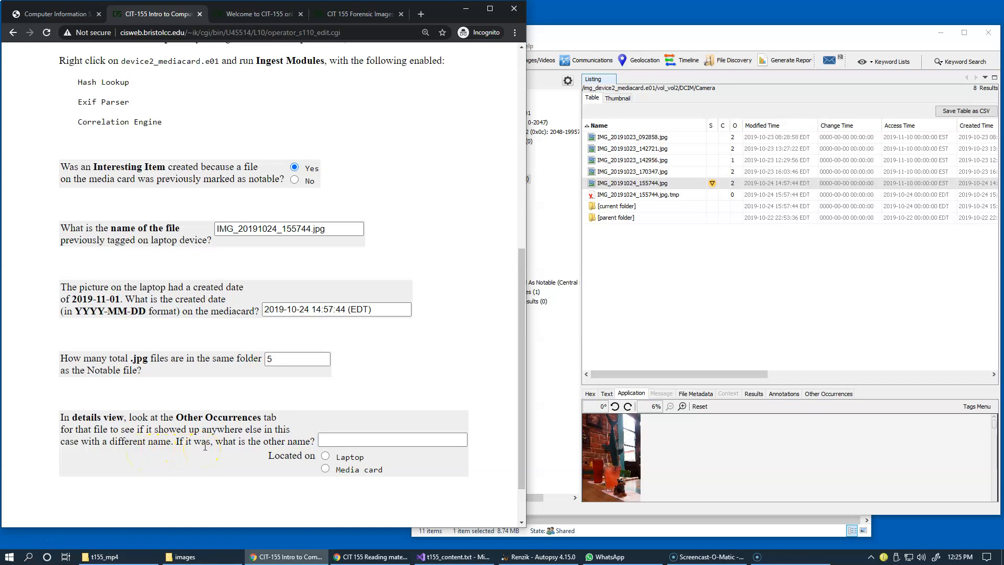
key("alt+Tab")
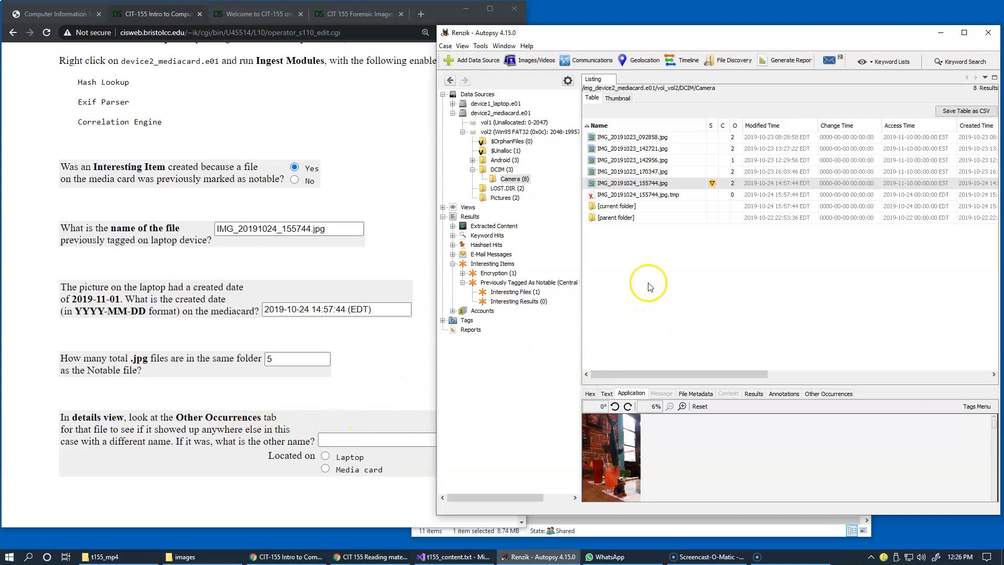
right_click(592, 185)
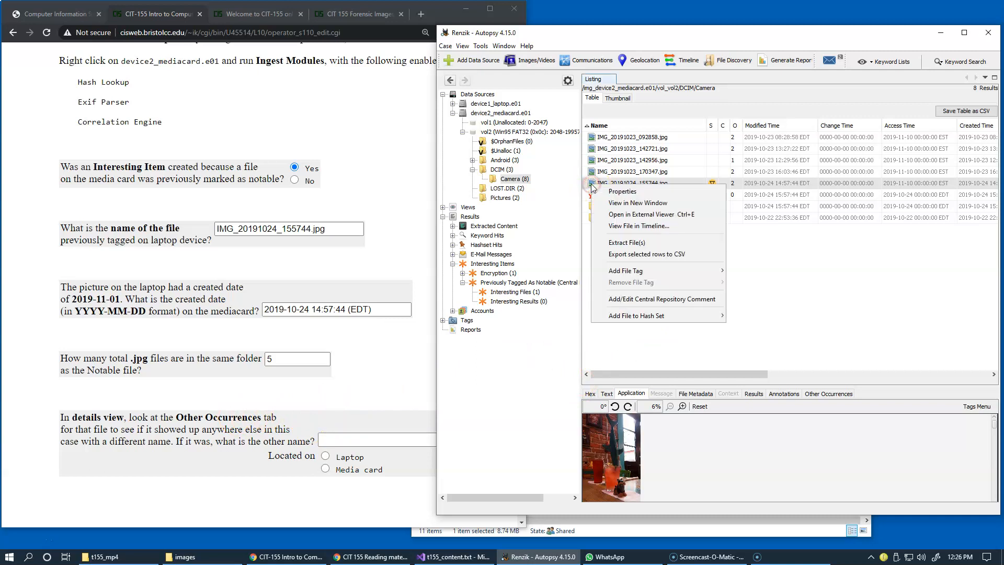
left_click(590, 184)
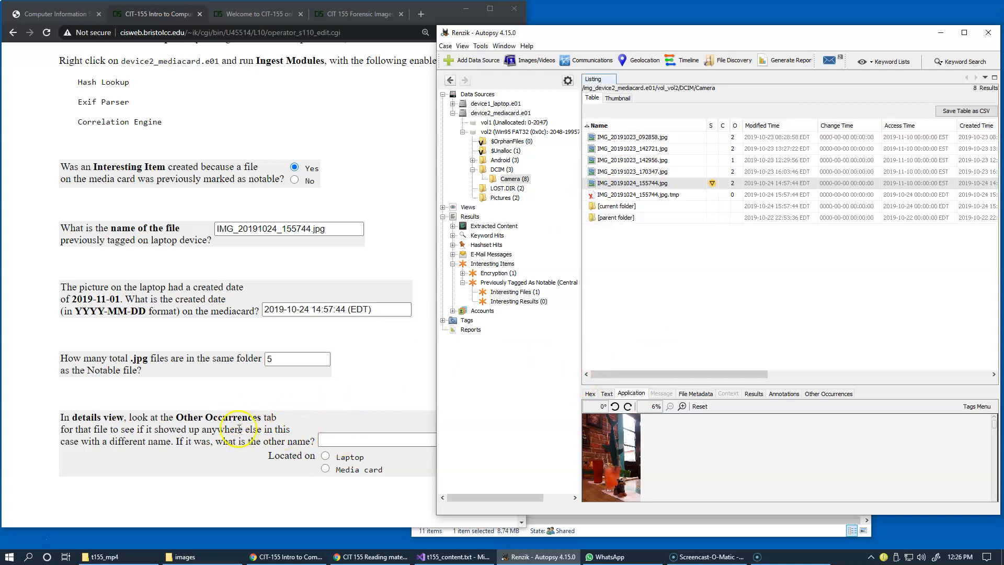
left_click(831, 398)
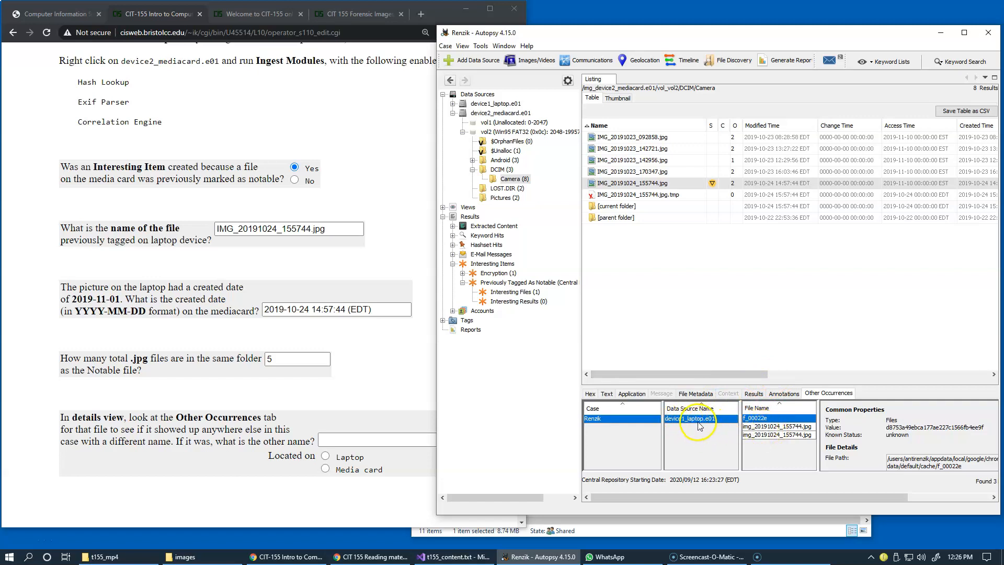
left_click(776, 435)
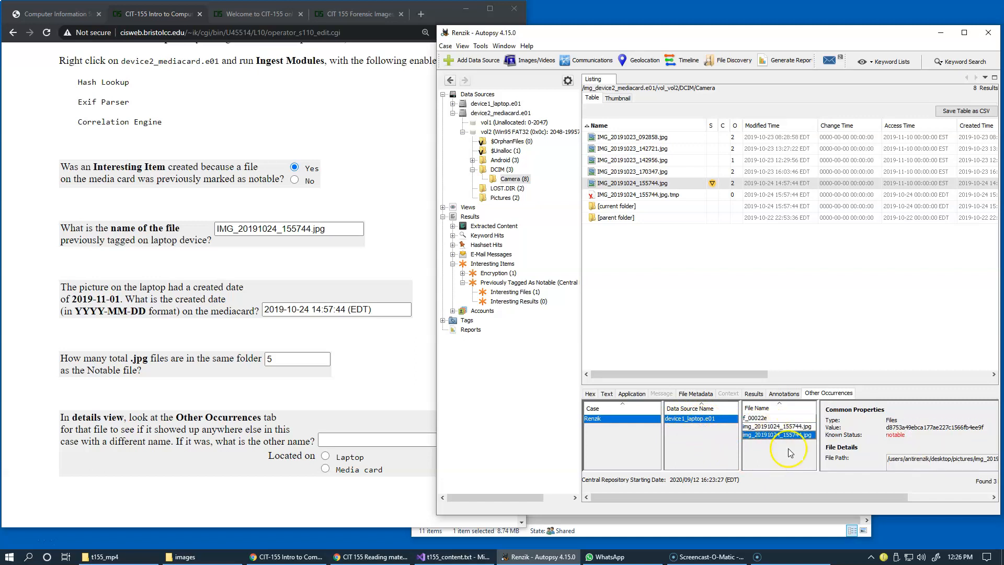
left_click(764, 426)
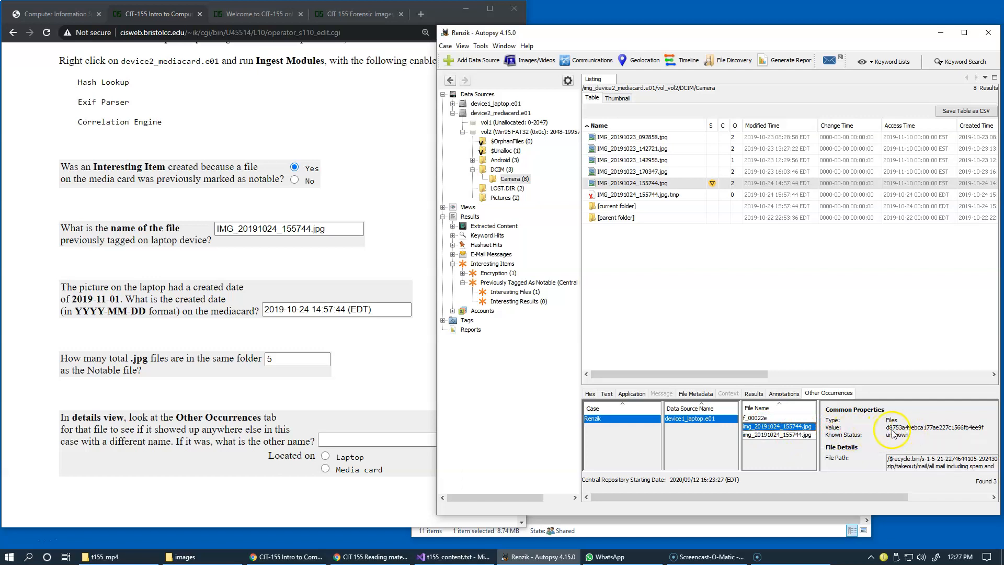
left_click(756, 418)
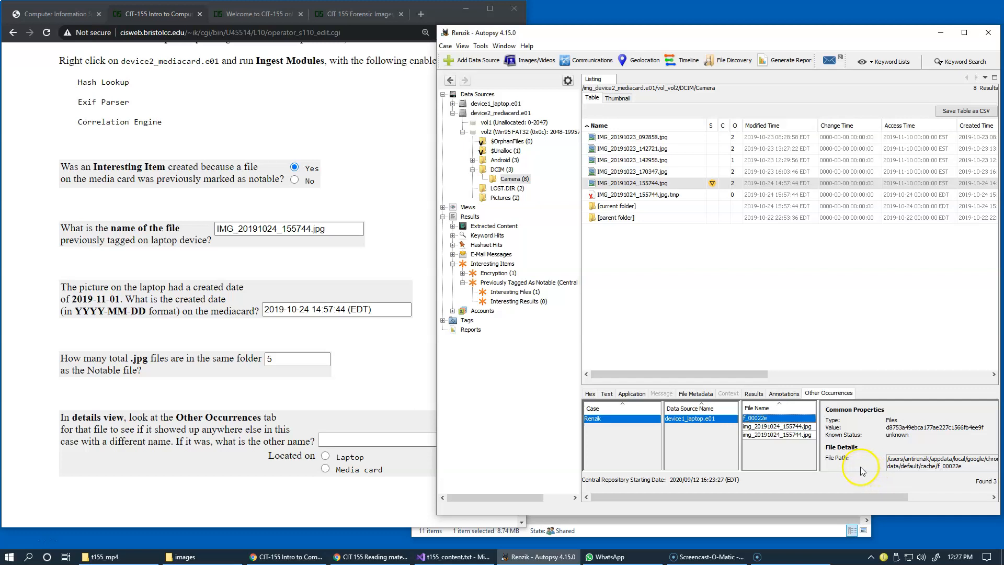
Copy f_00022e from the occurrence's file path, enter it as the other name, and set its location to Laptop.
left_click(944, 467)
left_click_drag(945, 469, 960, 470)
left_click(920, 465)
left_click_drag(888, 459, 961, 469)
key("ctrl+c")
left_click(964, 469)
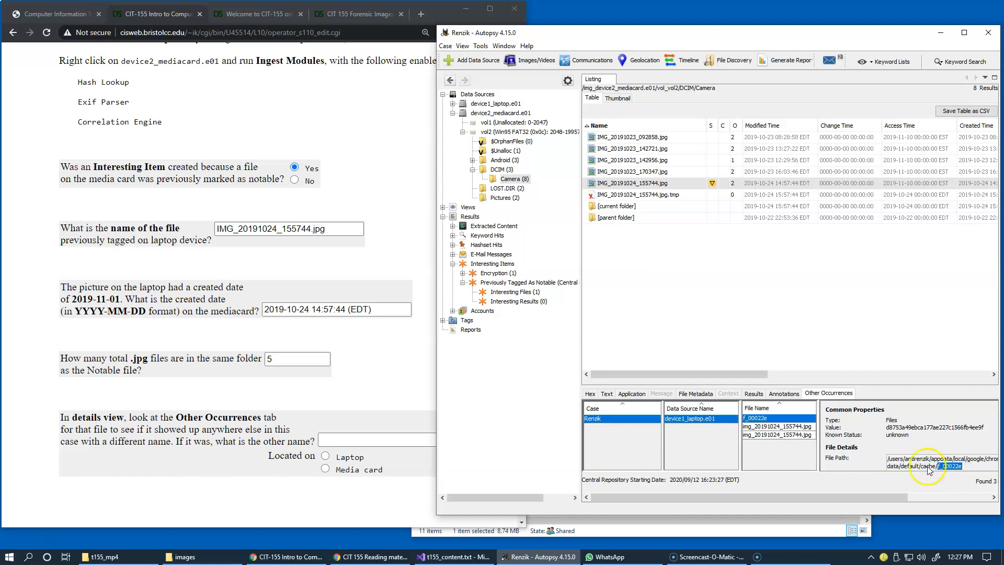
left_click(385, 442)
key("ctrl+v")
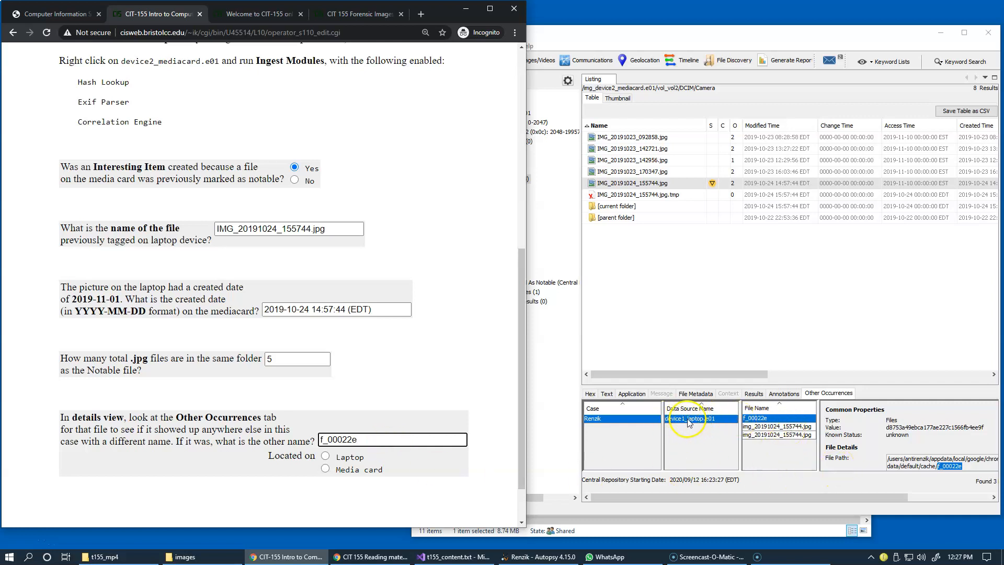
left_click(325, 455)
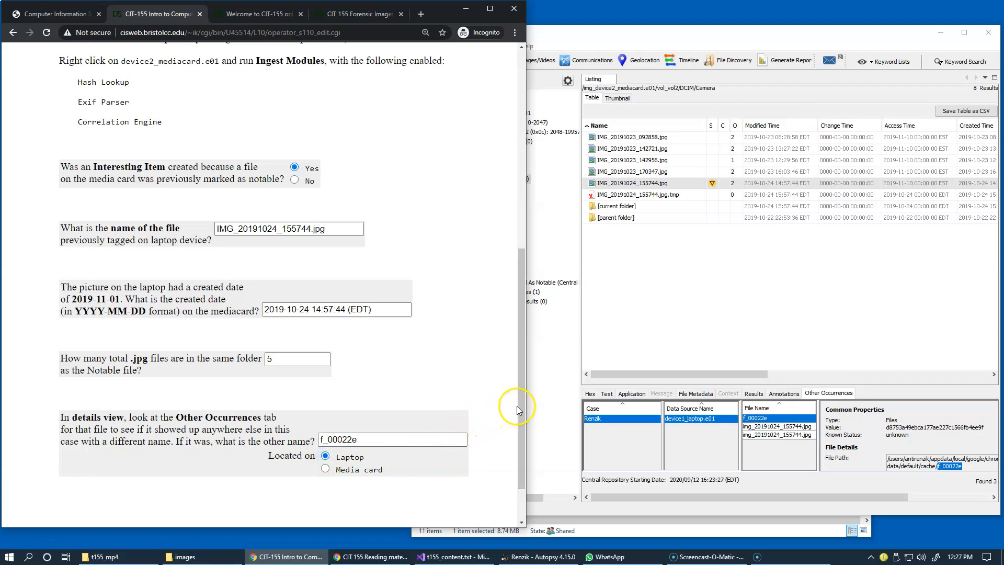
Save the changes to the Lab L10 form and return to Autopsy.
left_click_drag(517, 443, 518, 487)
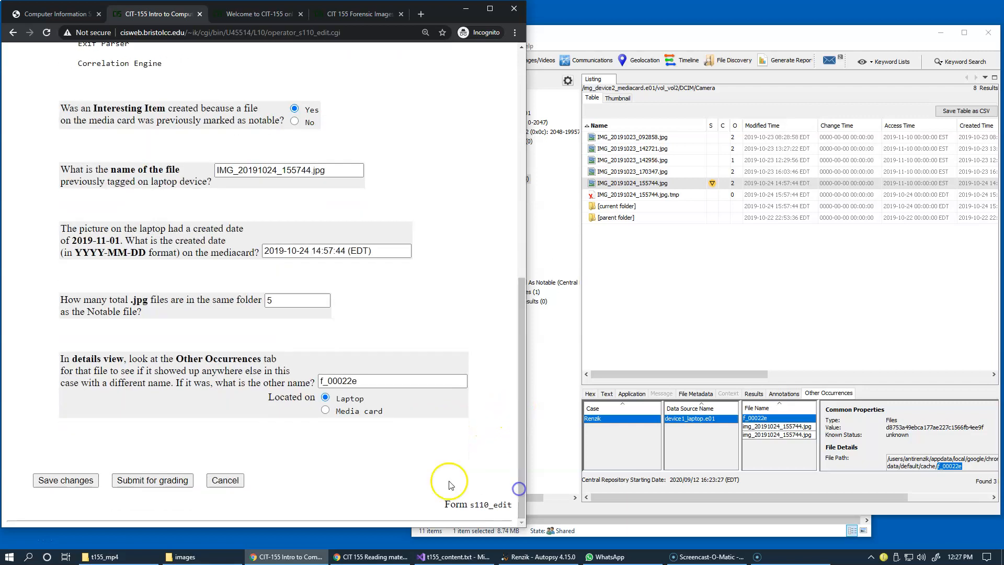
left_click(62, 481)
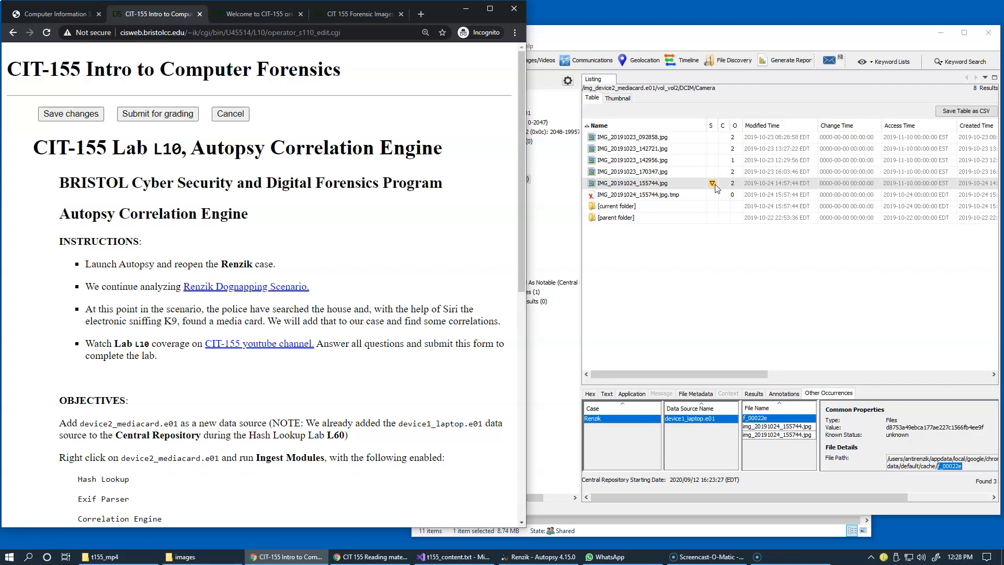
left_click(652, 274)
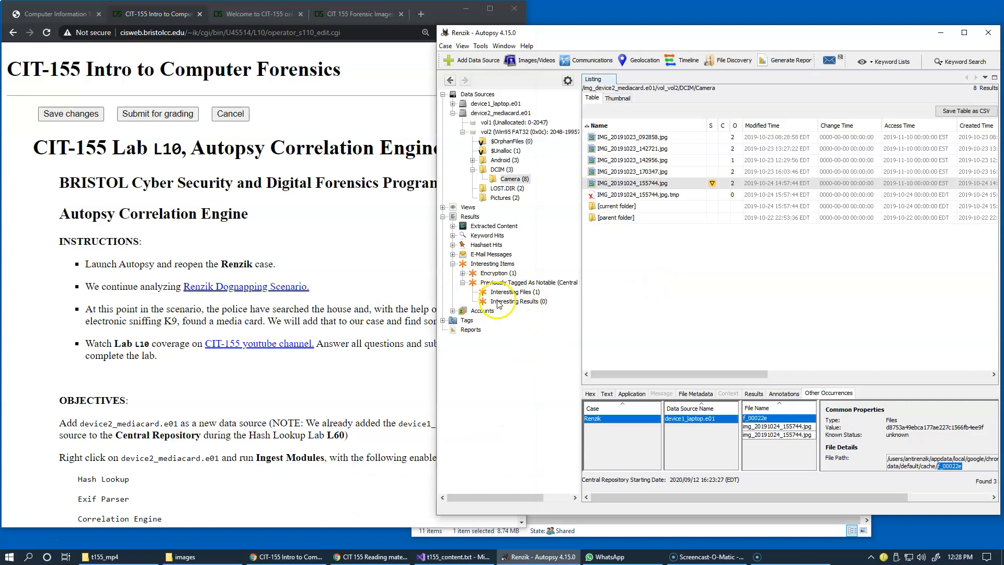